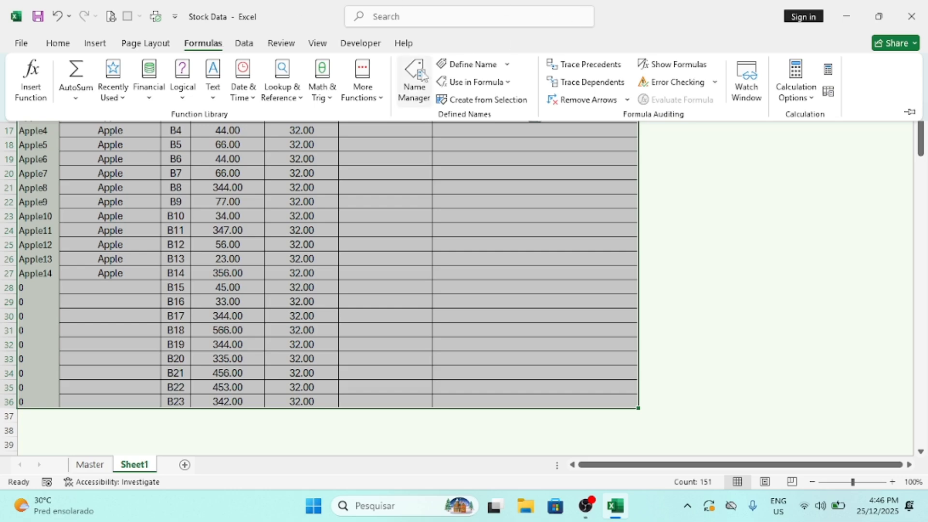
Step: Define the workbook-scoped name STOCKIN for the stock data range A7:G36 on Sheet1
click(473, 65)
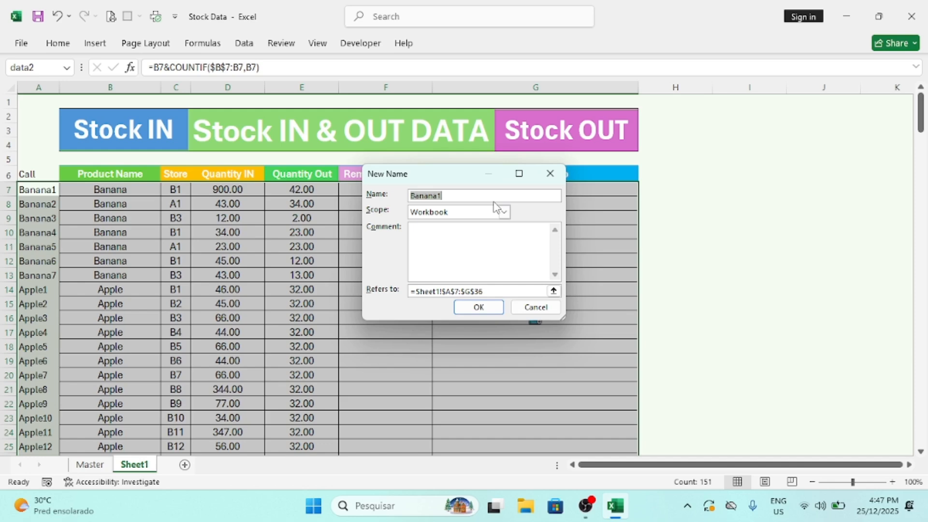
text(STOCKIN)
double_click(449, 195)
click(469, 310)
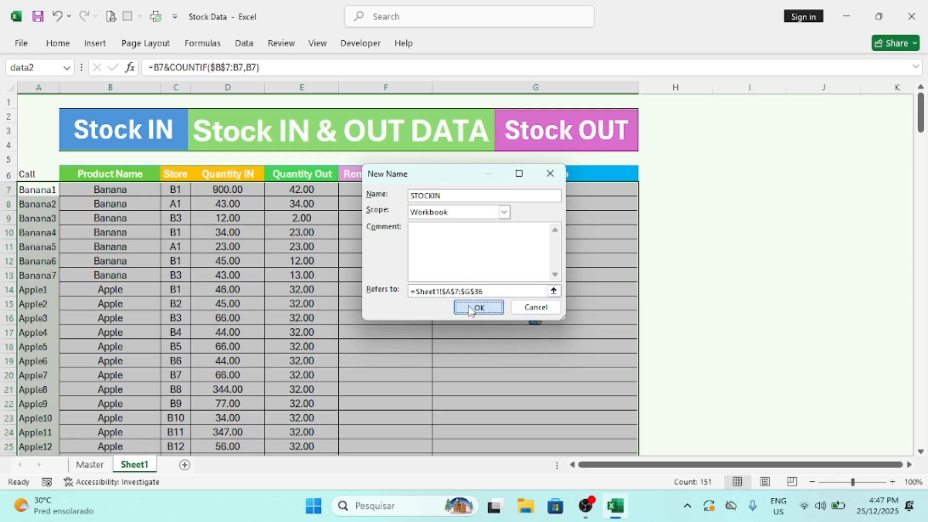
click(697, 191)
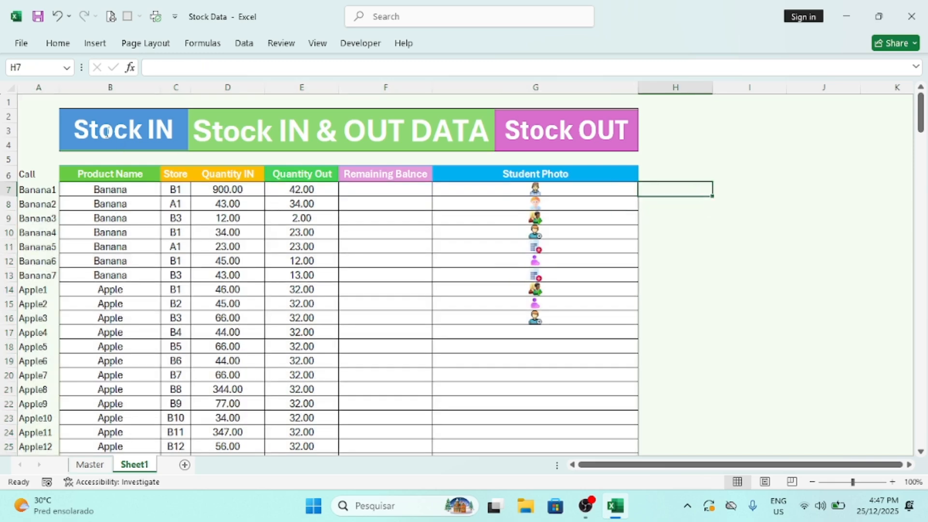
Step: Go to the named range STOCKIN and check which cells of the stock table it covers
click(67, 68)
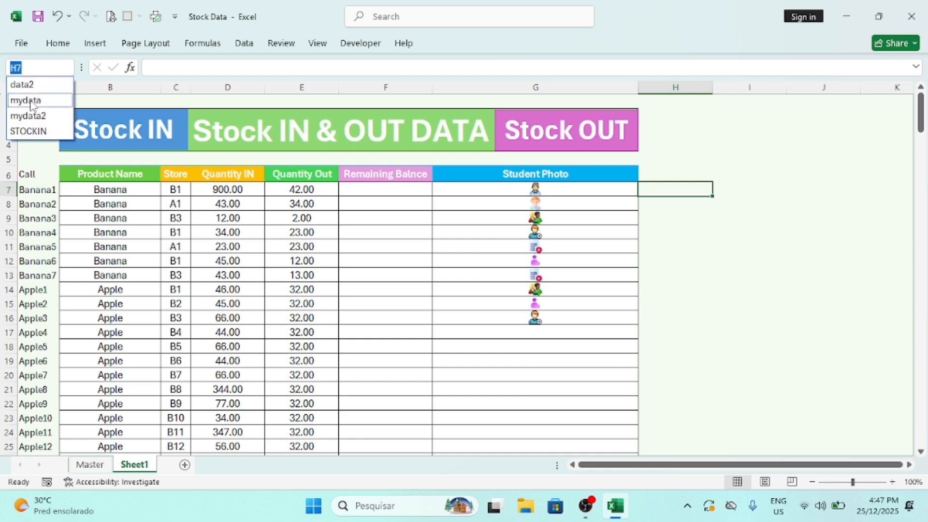
click(28, 131)
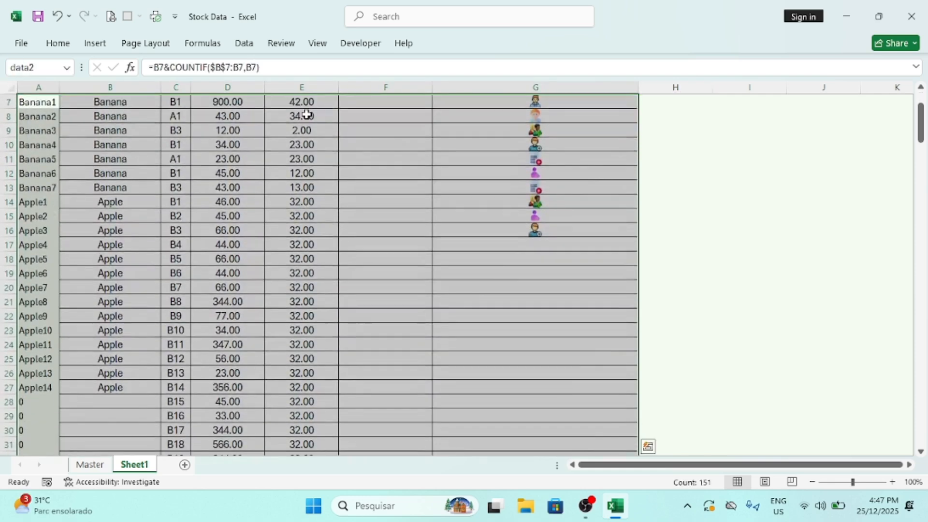
drag(920, 122, 912, 86)
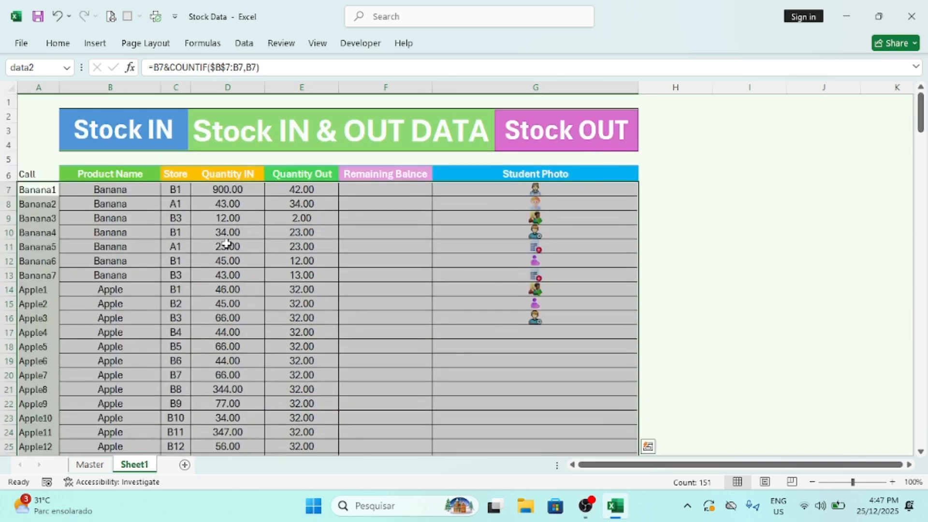
click(208, 221)
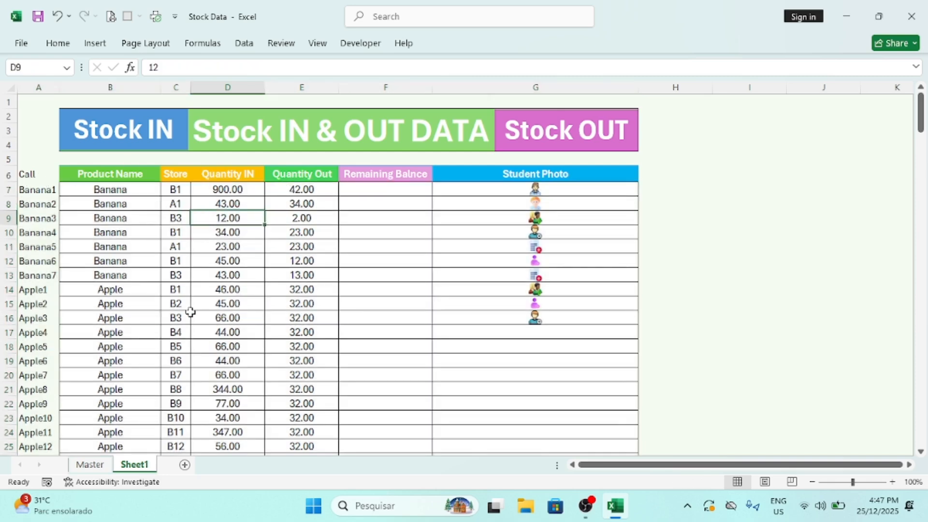
Step: In cell B8 of the Master sheet, begin a VLOOKUP formula with $F$4&$A8 as the lookup value
click(90, 465)
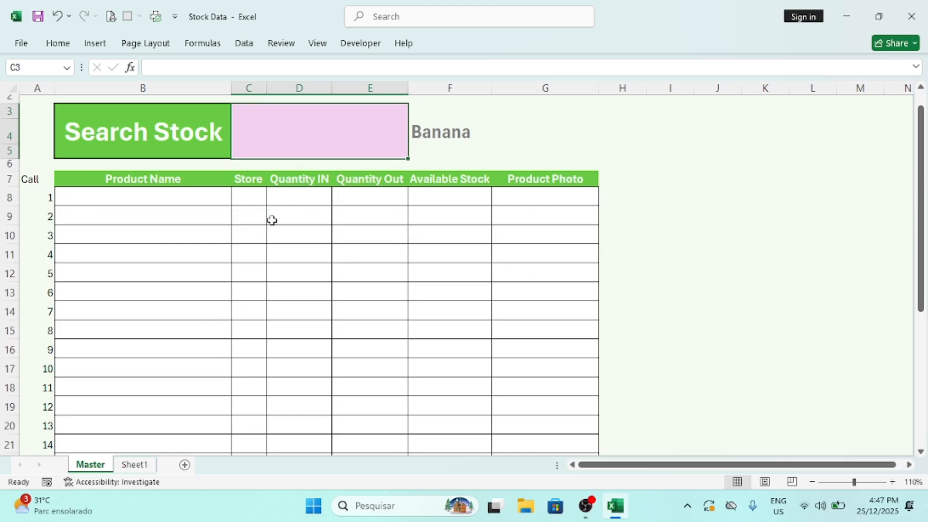
click(122, 200)
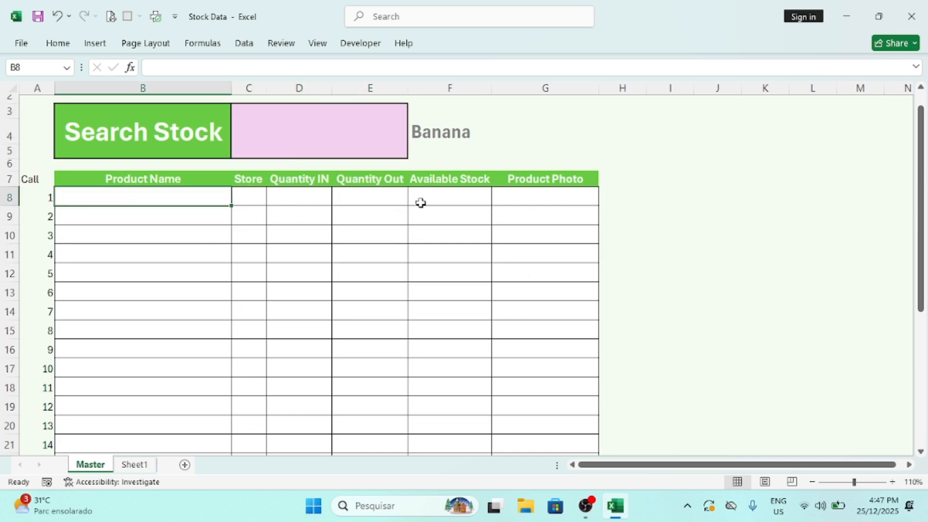
text(=)
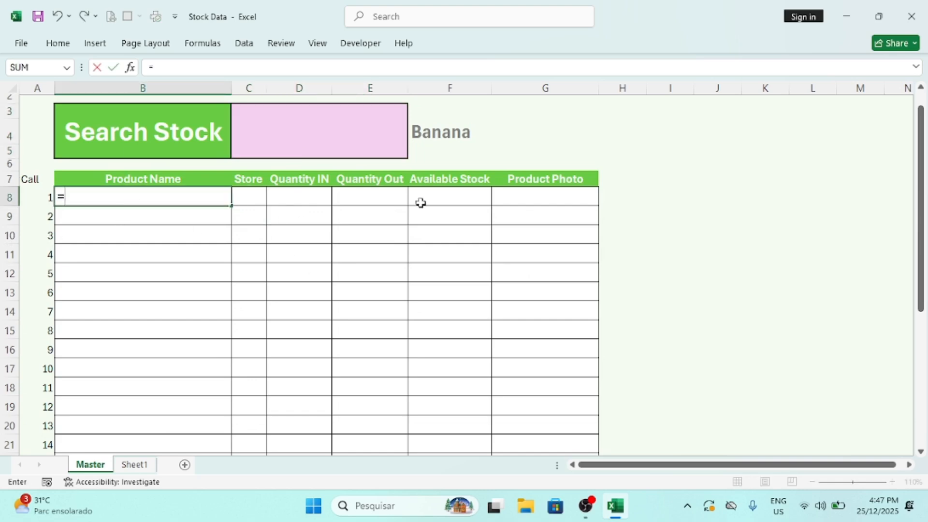
text(VLOOKUP)
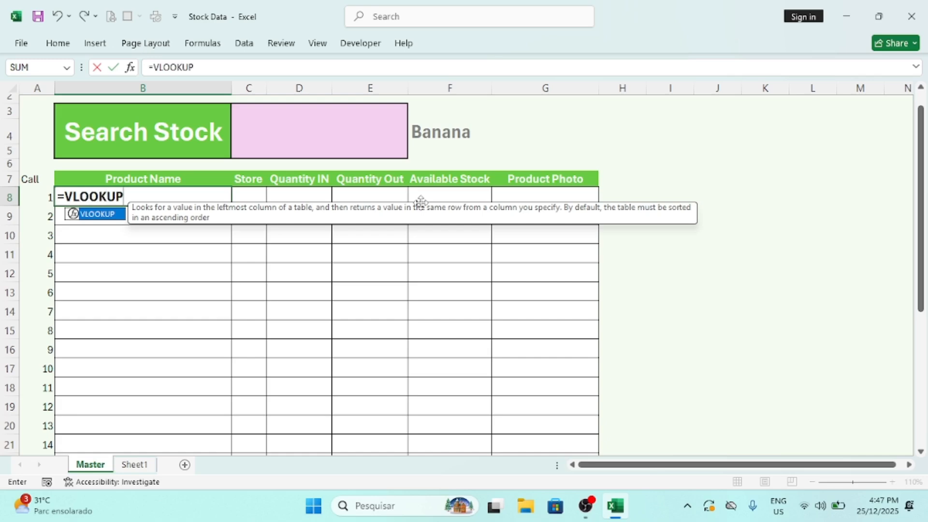
text(()
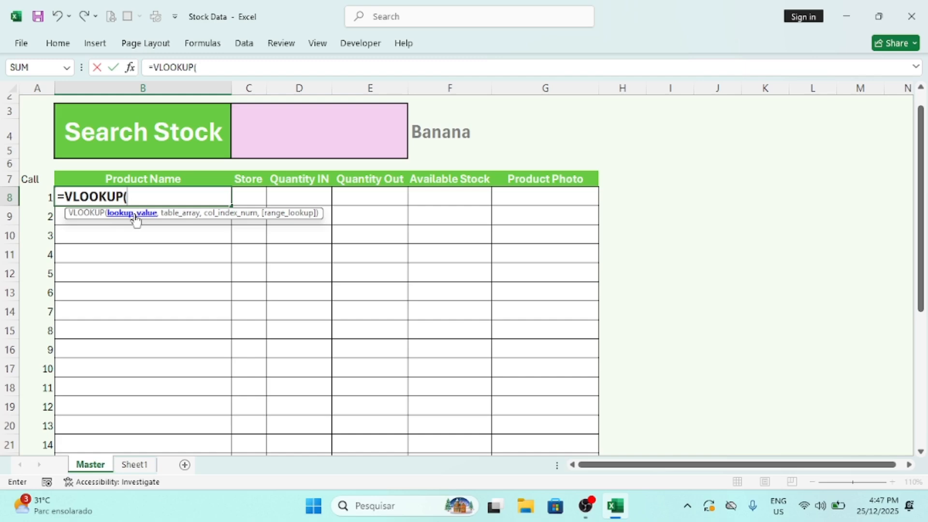
click(447, 132)
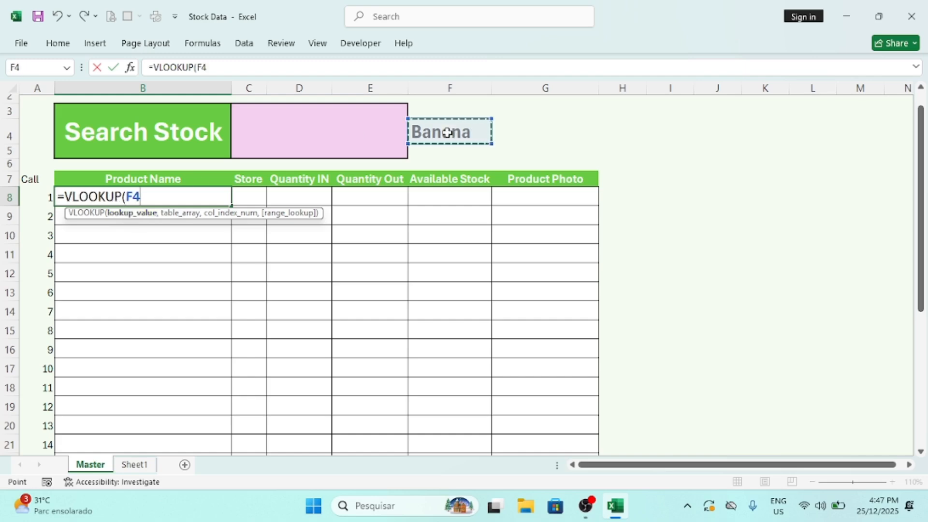
key(F4)
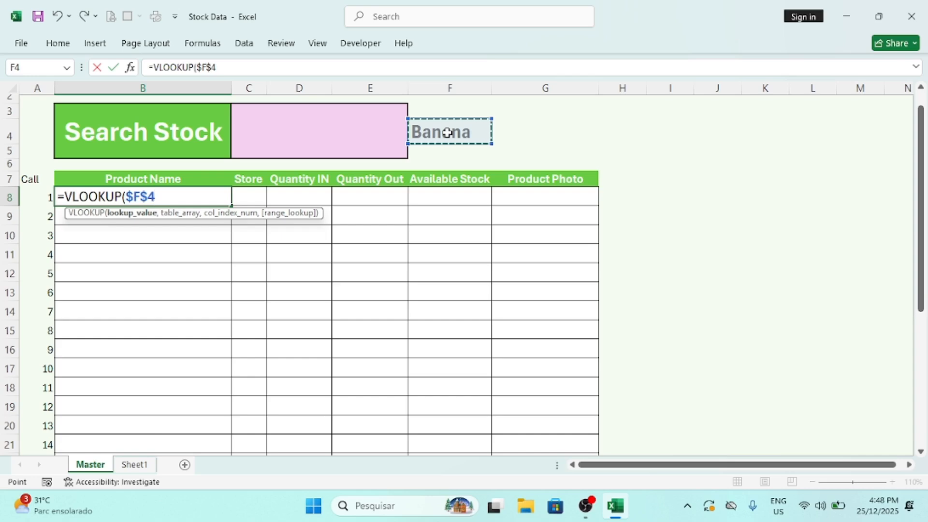
text(&)
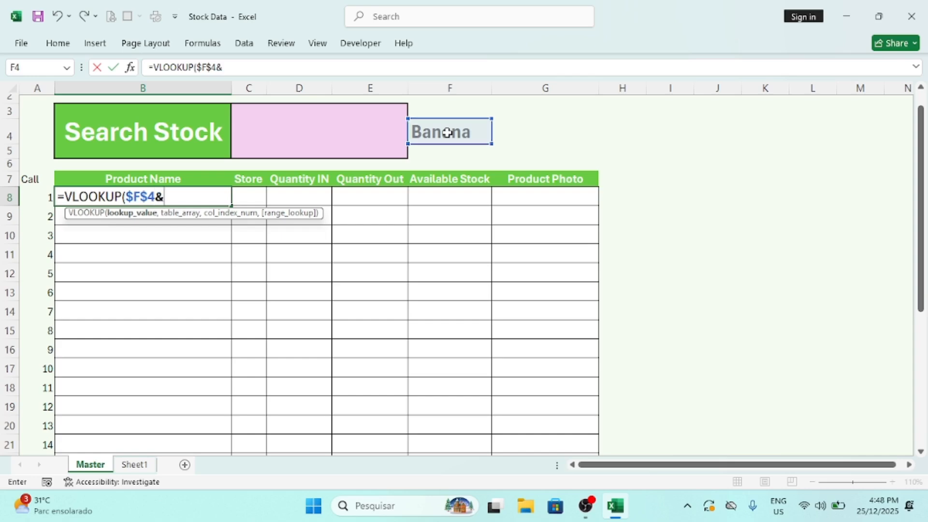
click(43, 200)
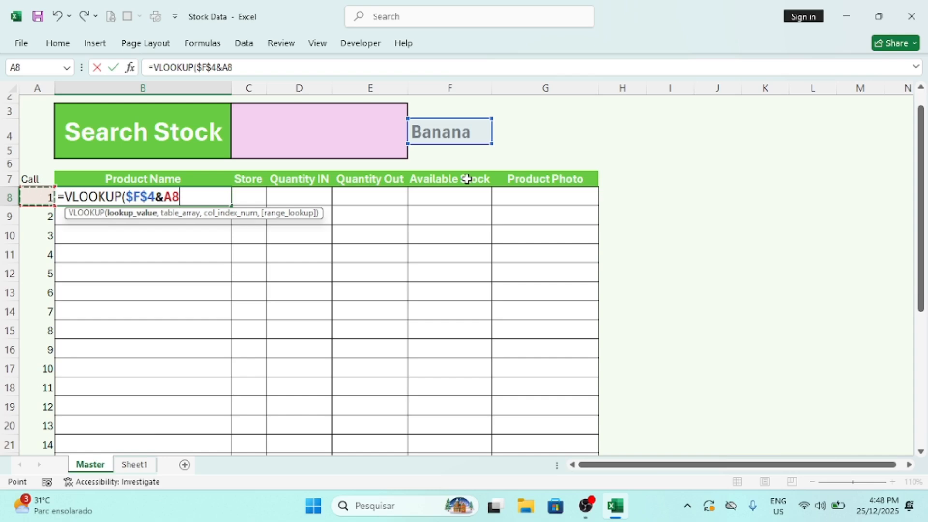
key(F4)
key(F4)
key(F4)
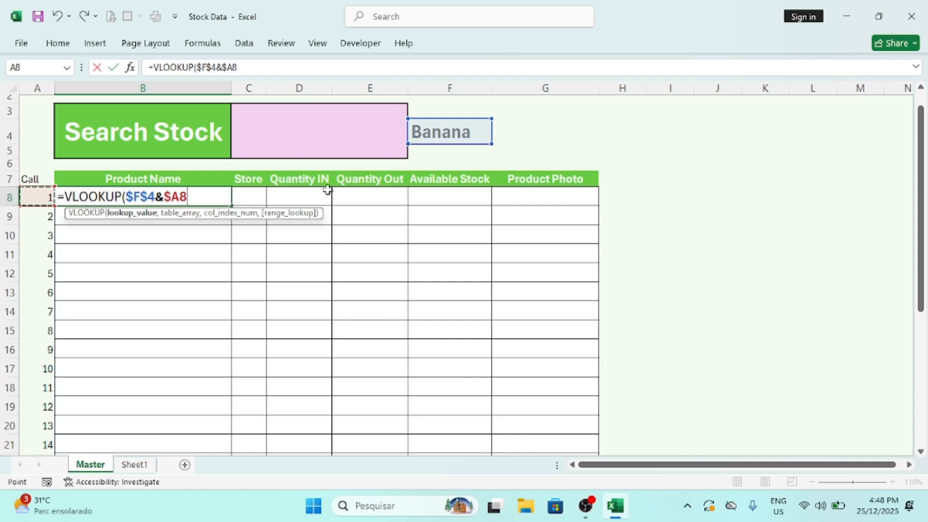
Step: Supply the named range STOCKIN as the table array of the VLOOKUP in B8
text(,)
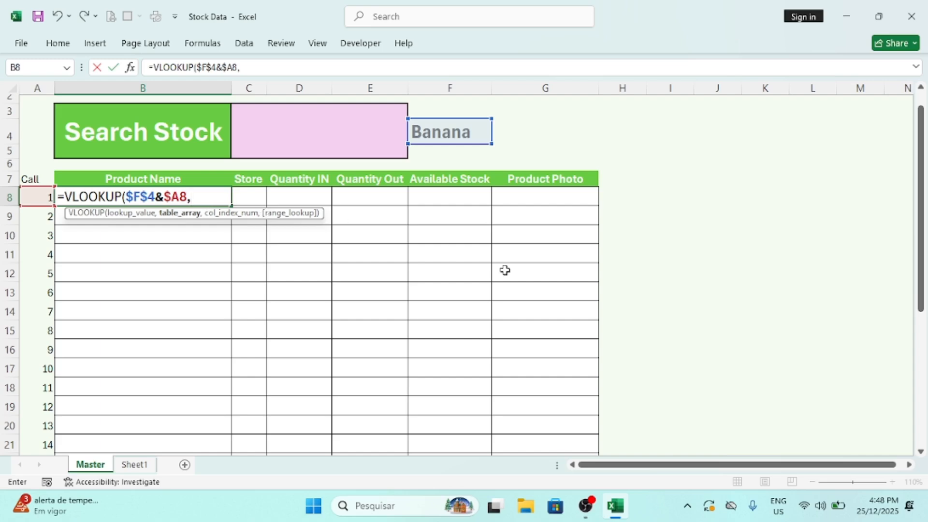
text(ST)
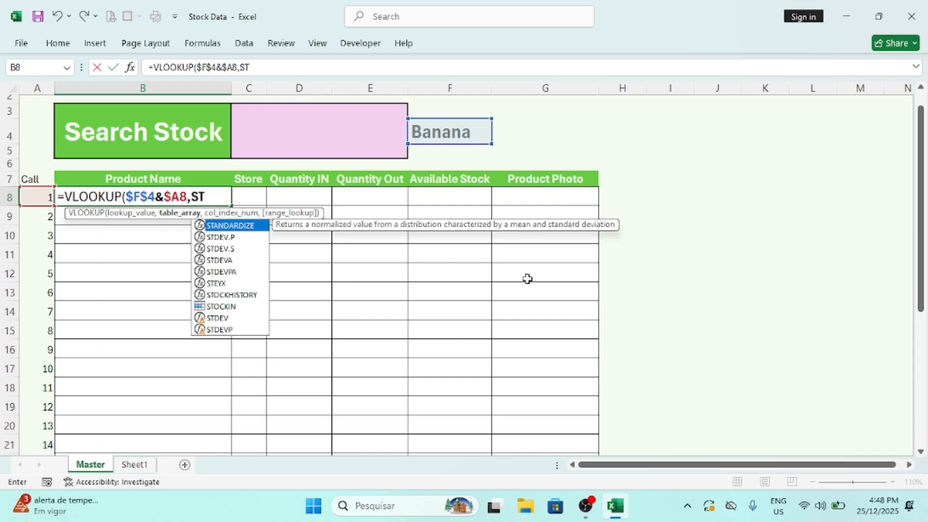
text(OC)
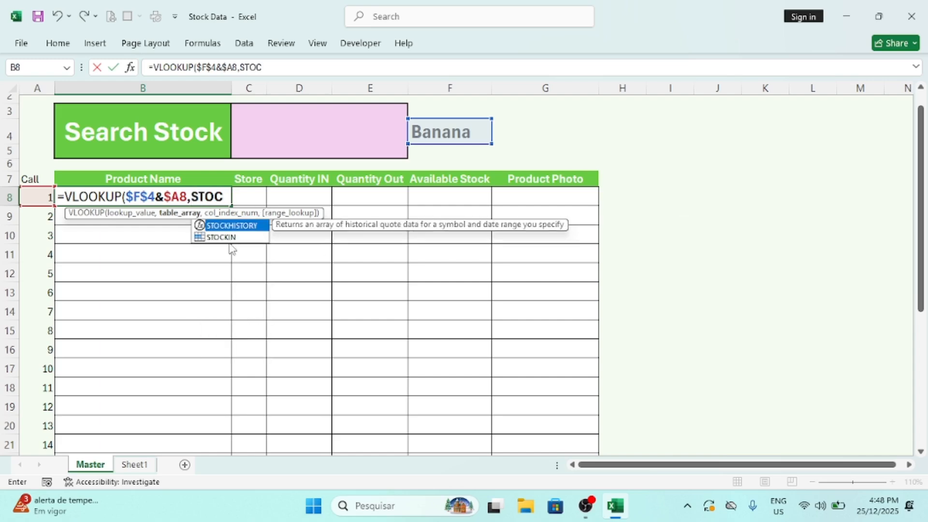
double_click(227, 237)
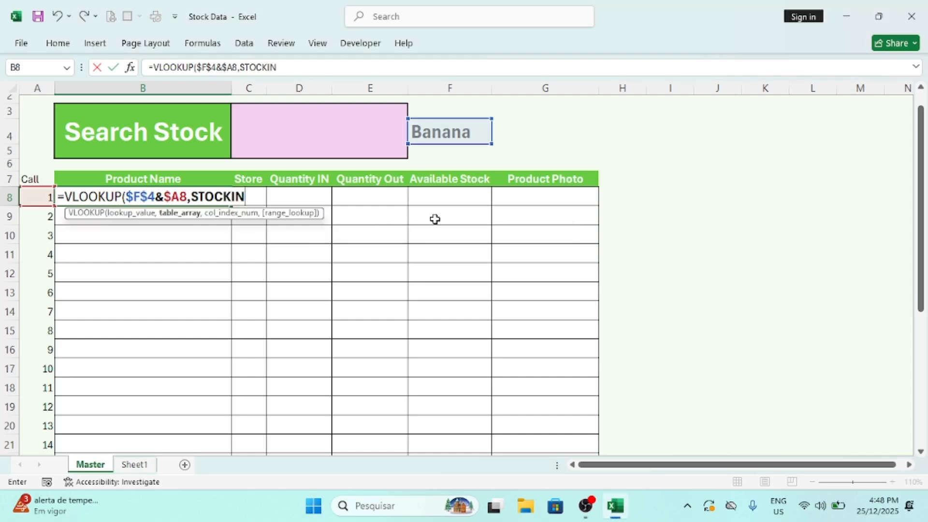
text(,)
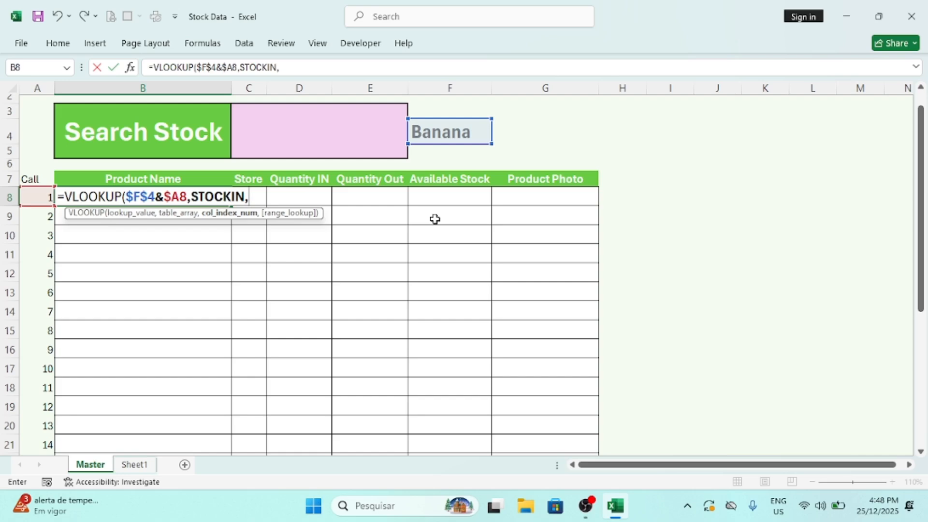
Step: Nest COLUMNS(A6:B6) as the column index number of the VLOOKUP
text(COL)
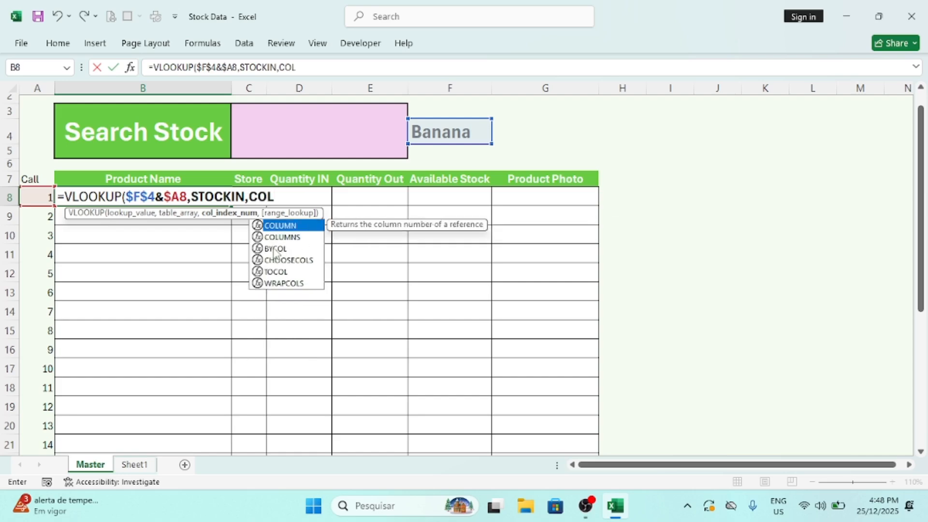
double_click(288, 237)
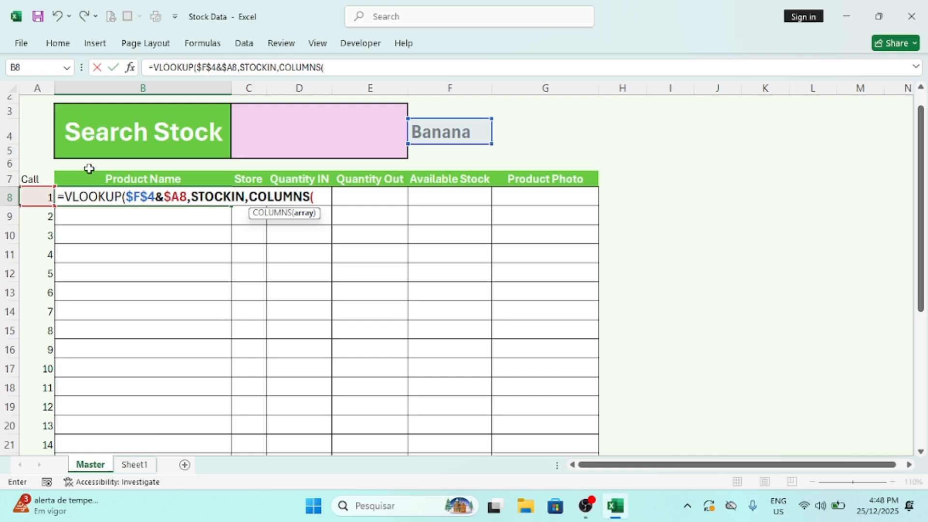
click(41, 163)
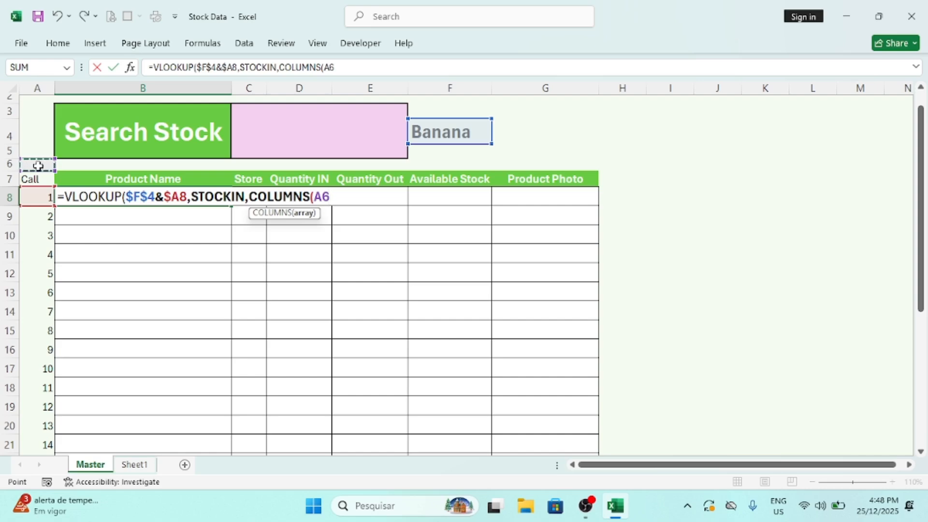
key(F8)
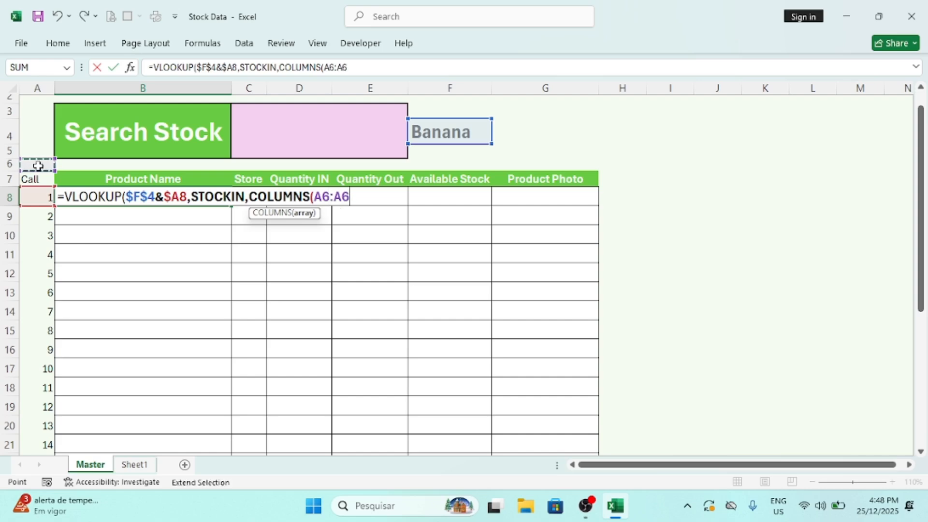
click(66, 165)
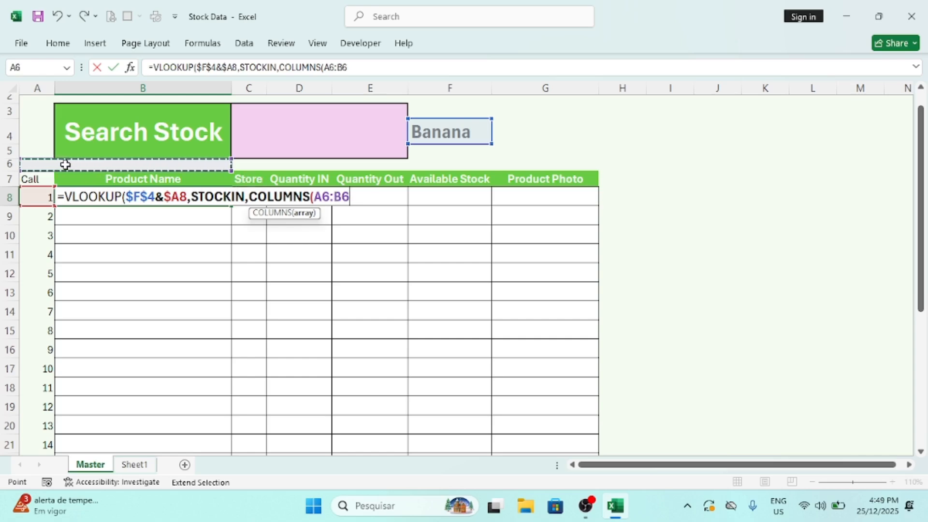
text())
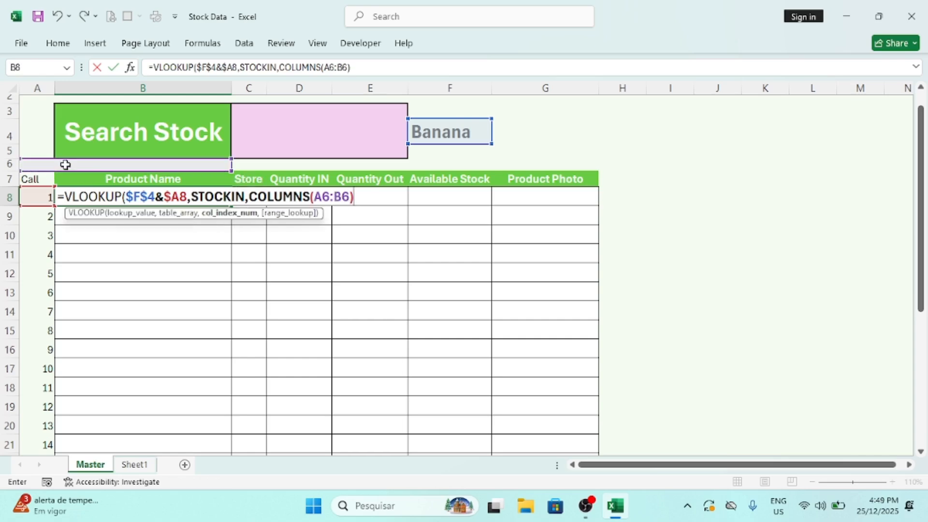
Step: Set the VLOOKUP's range lookup argument to 0 and complete the formula in B8
text(,)
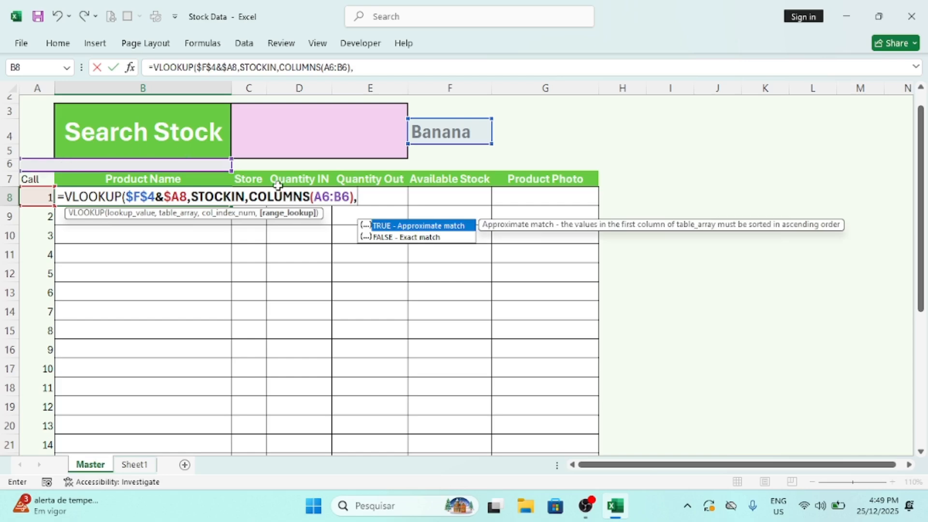
text(0)
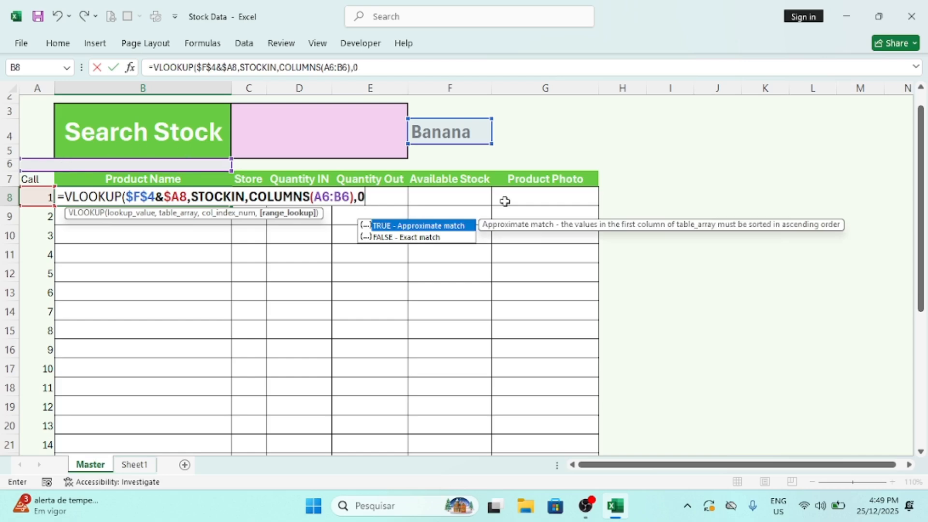
text())
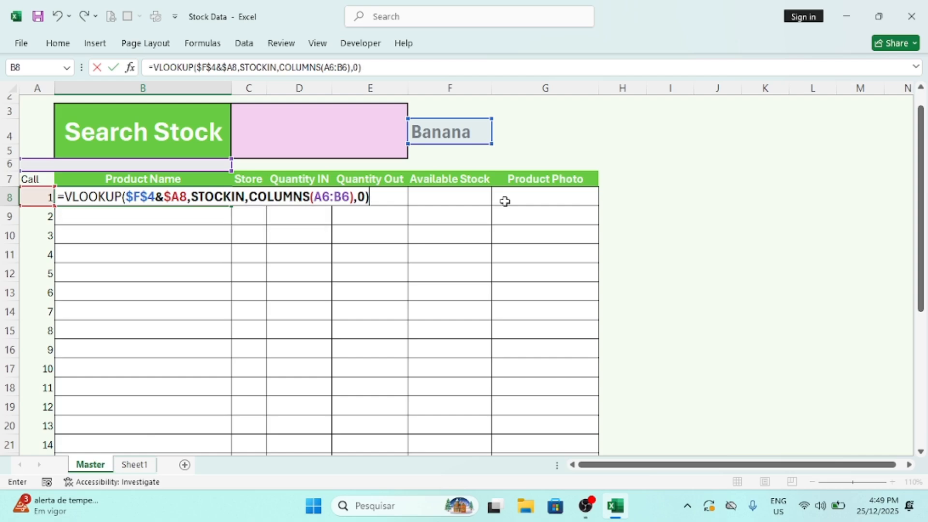
key(Return)
Step: Review the COLUMNS reference in B8's formula and fill the formula across row 8 through G8
click(122, 197)
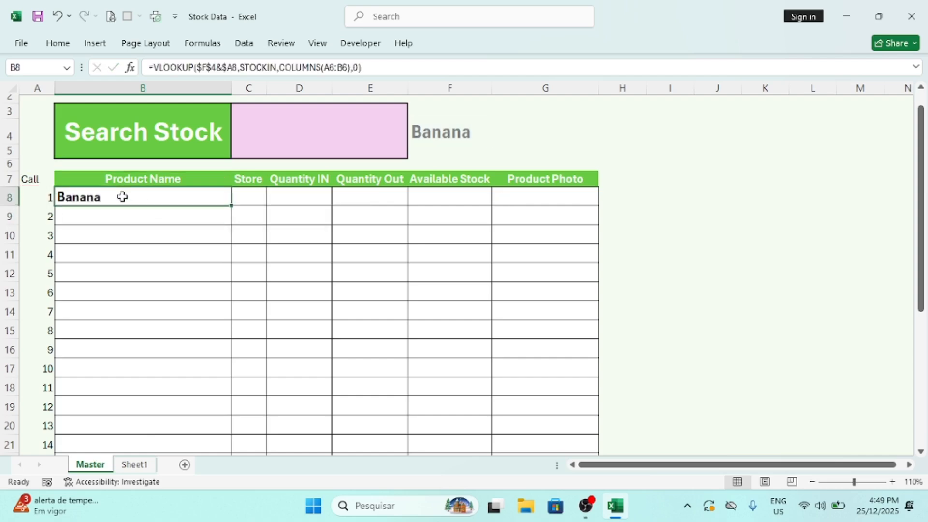
double_click(333, 66)
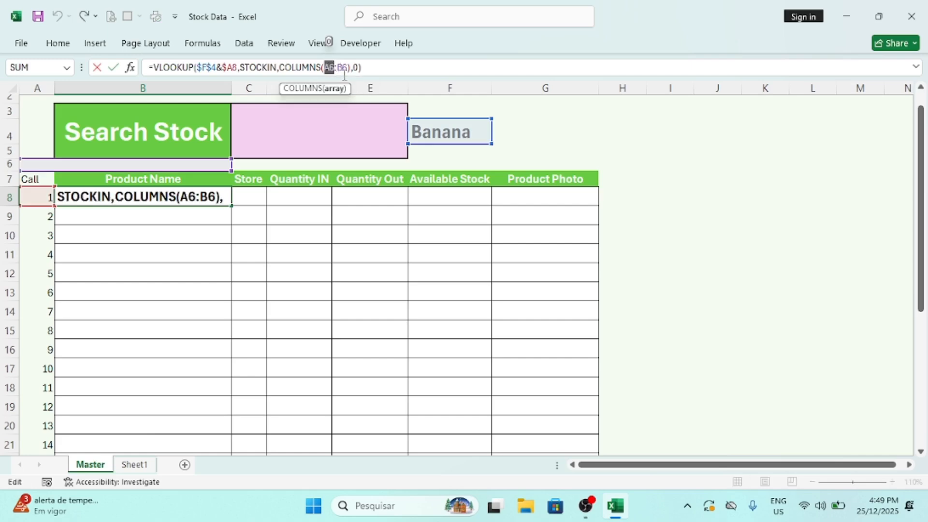
key(Return)
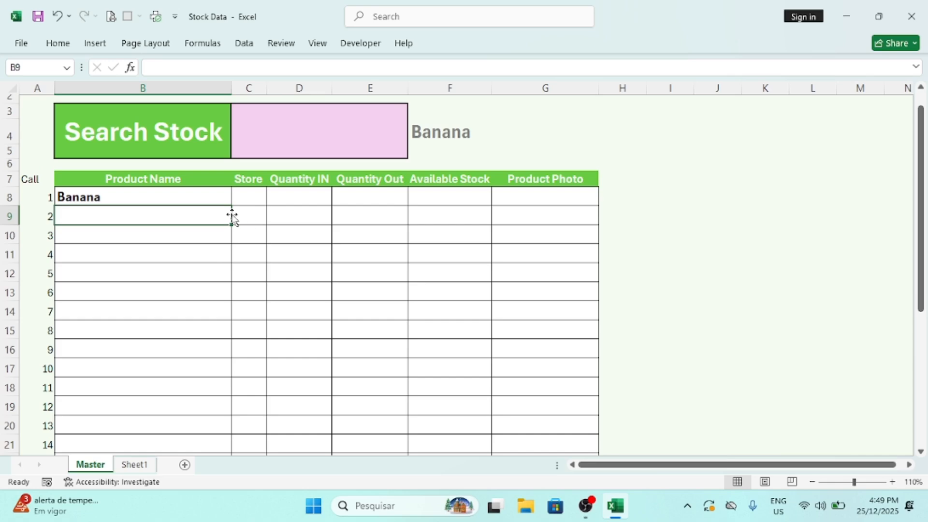
click(212, 195)
drag(231, 207, 568, 220)
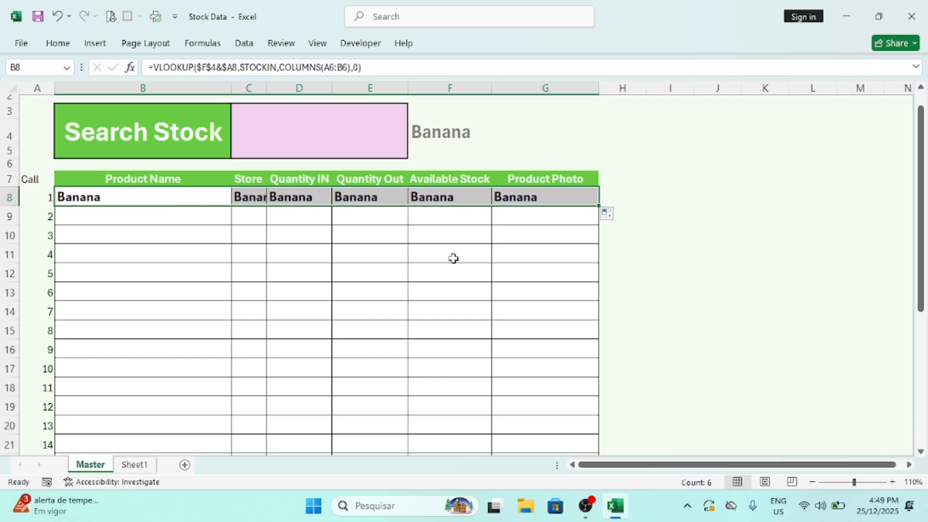
Step: Undo the fill across row 8 and anchor the COLUMNS start reference in B8's formula as $A$6:B6
key(ctrl+z)
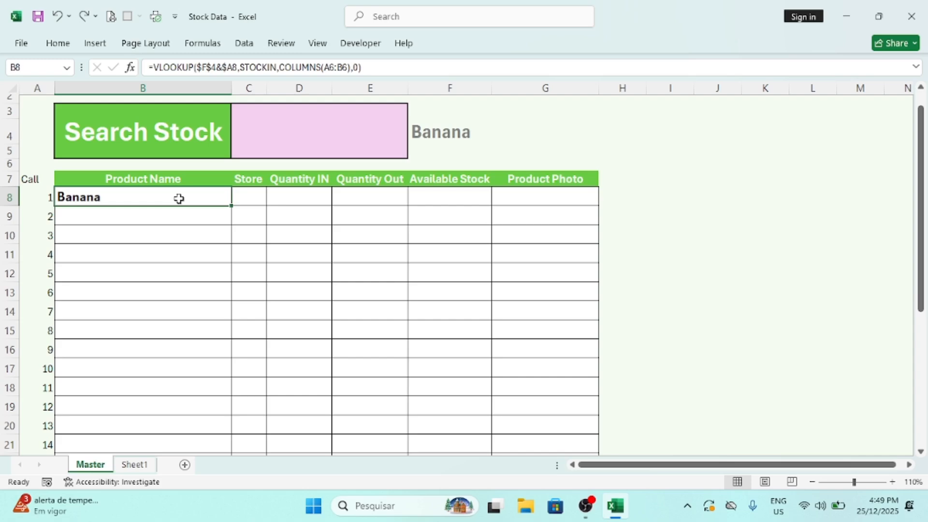
click(335, 66)
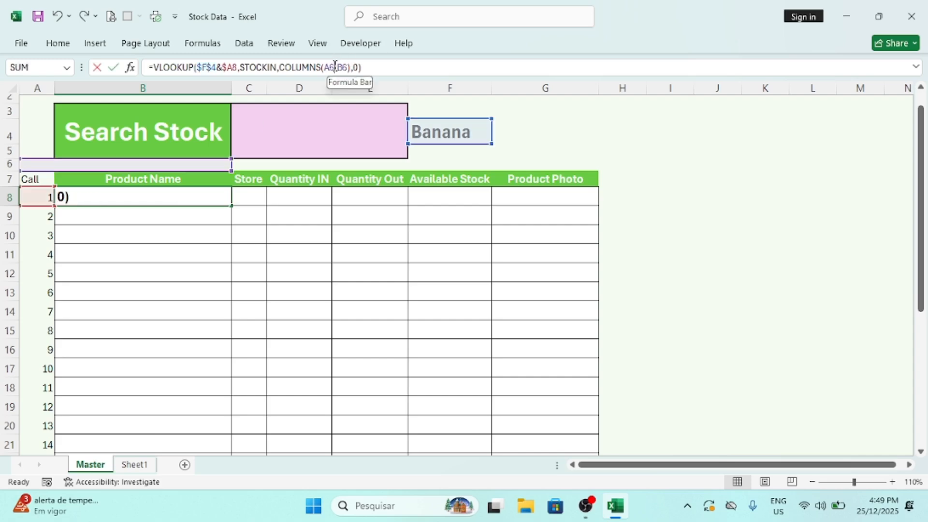
double_click(329, 67)
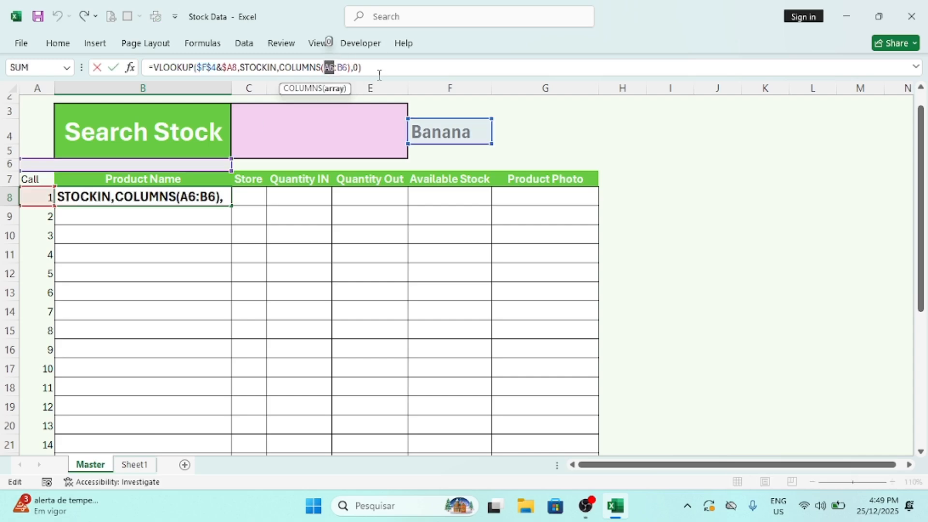
key(F4)
key(Return)
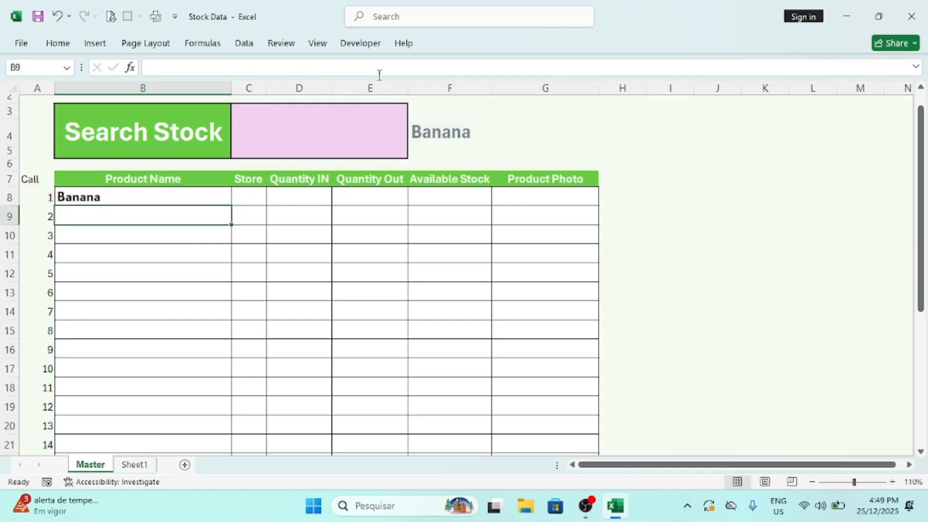
Step: Try filling B8's formula across to column G and down to row 17, and undo the downward fill
click(100, 197)
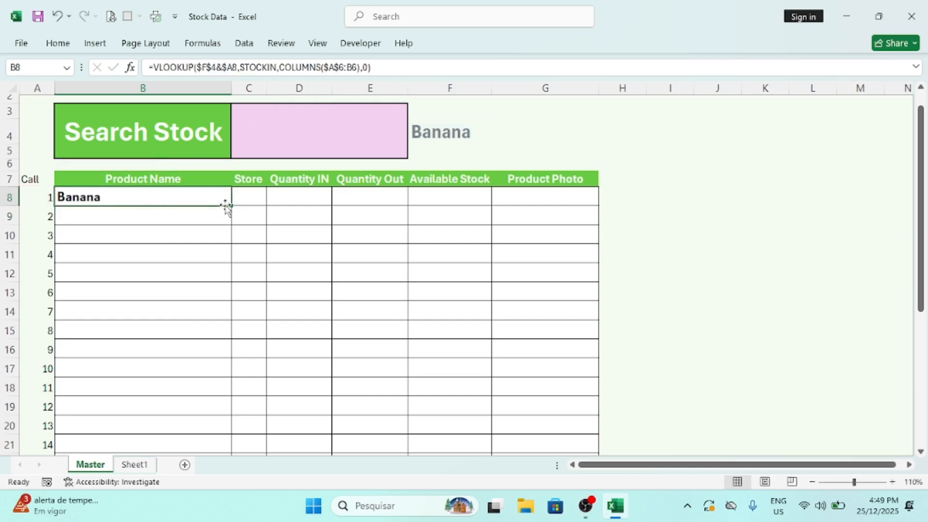
drag(230, 206, 601, 212)
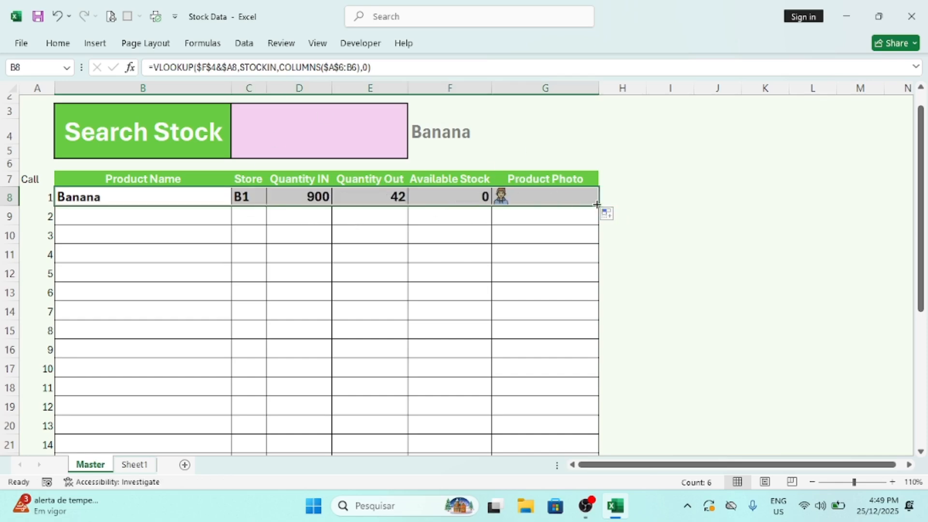
drag(597, 205, 603, 376)
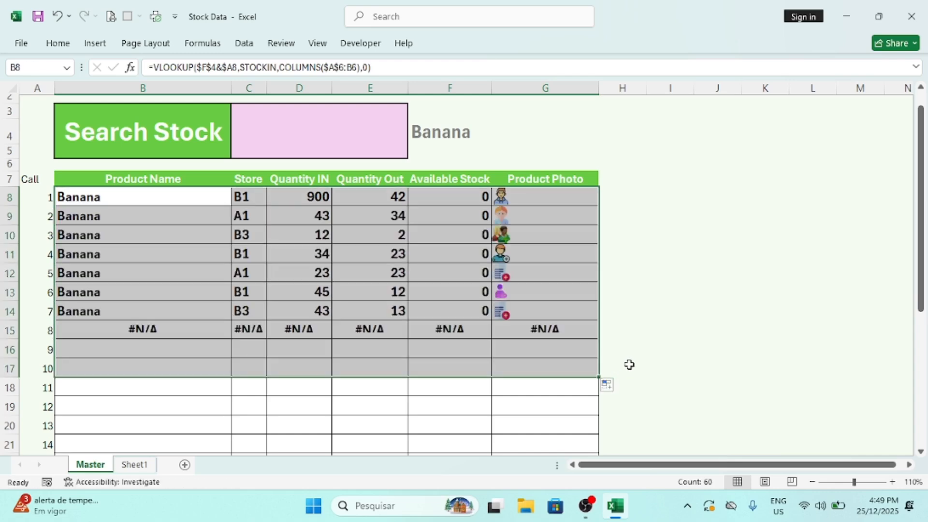
key(ctrl+z)
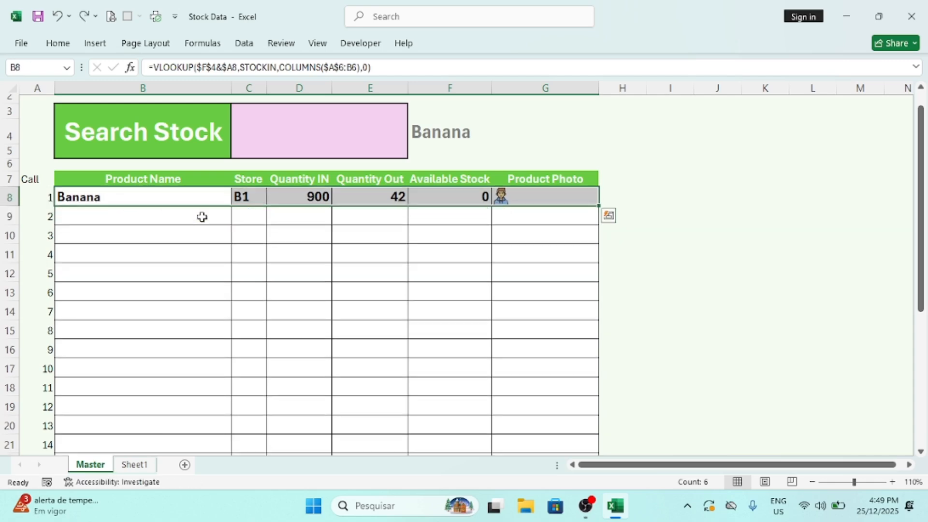
Step: Wrap B8's VLOOKUP in IFERROR with an empty string as the fallback and fill the formula through B8:G20
click(112, 197)
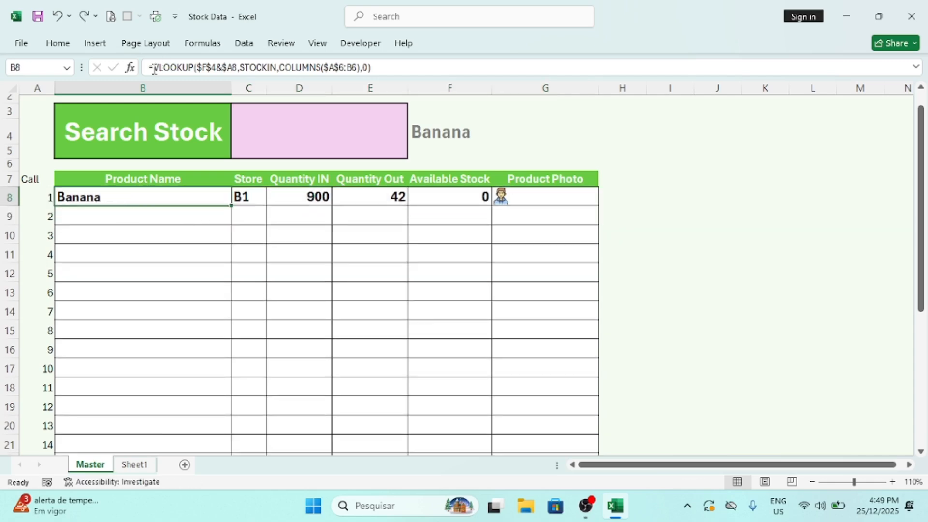
click(154, 69)
text(IFERR)
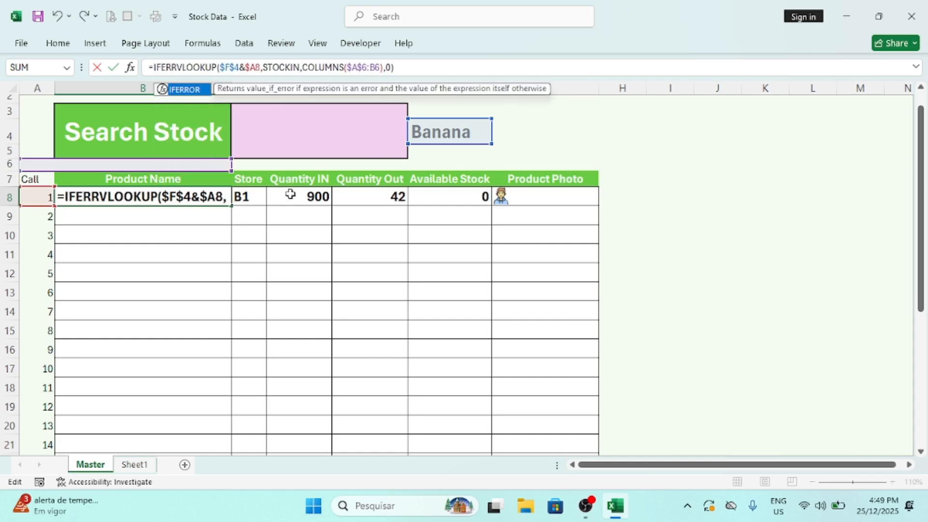
text(OR()
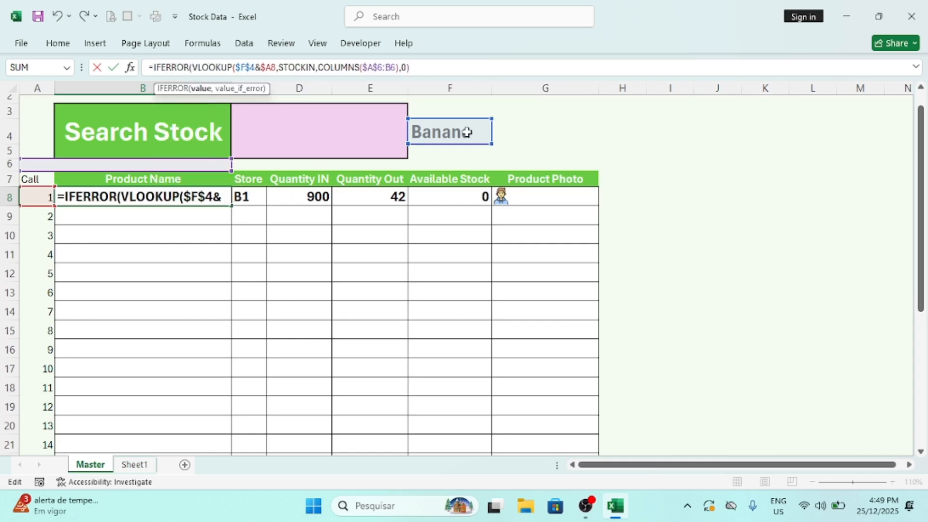
click(414, 66)
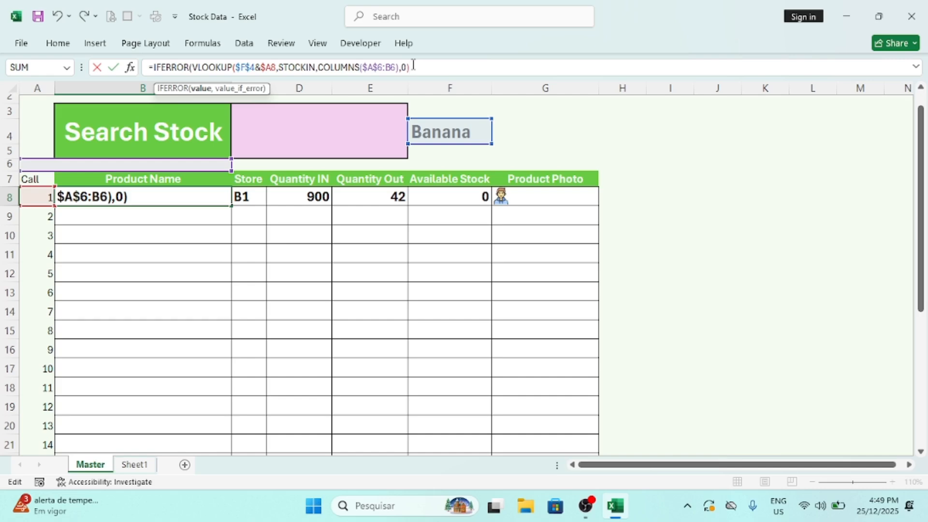
text(,""))
key(Return)
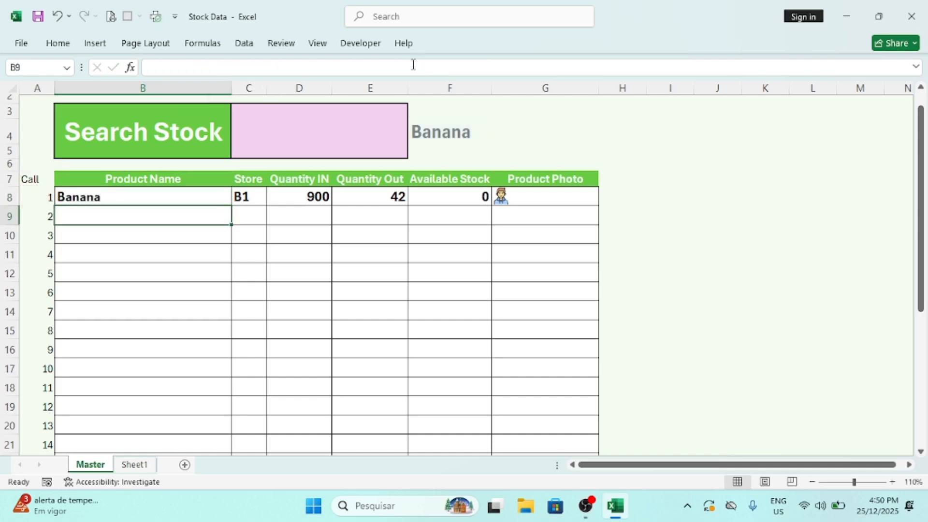
click(199, 200)
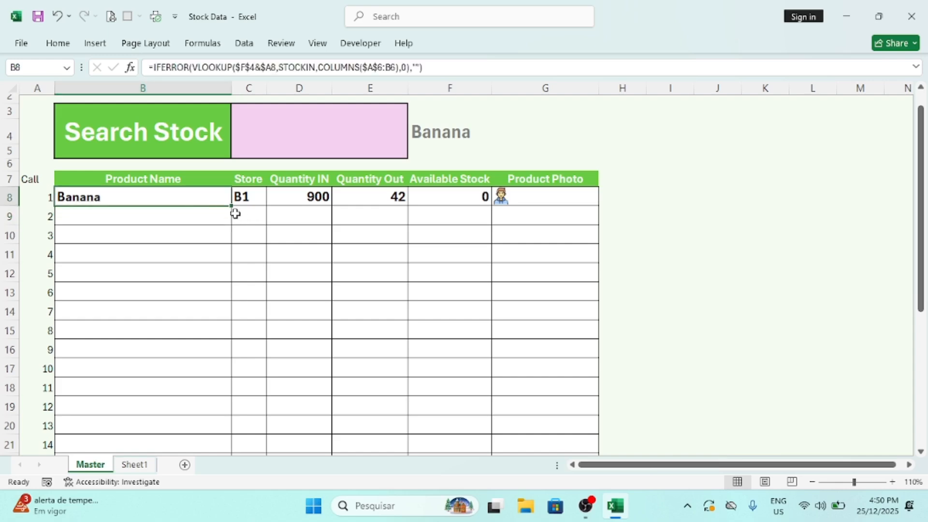
drag(229, 206, 587, 427)
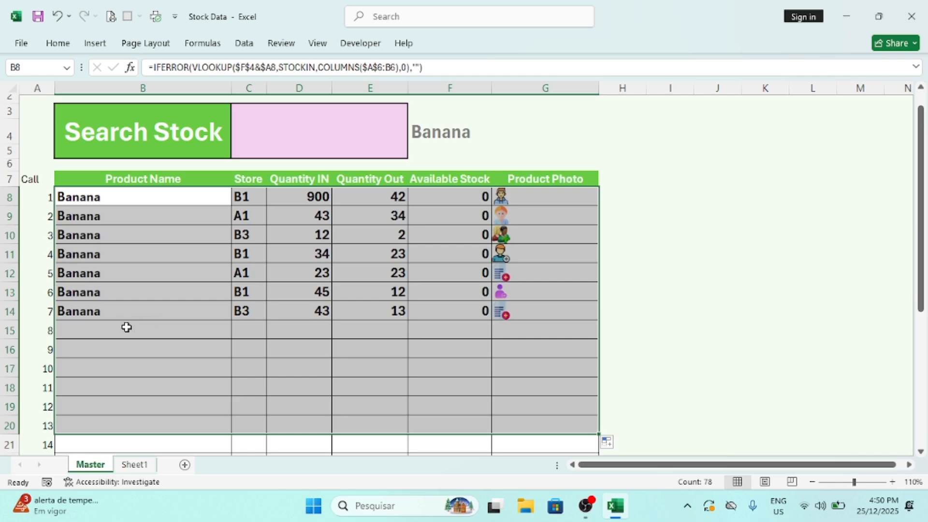
Step: Test the lookup table by changing the search term in F4 to Apple and back to Banana
click(376, 128)
click(412, 129)
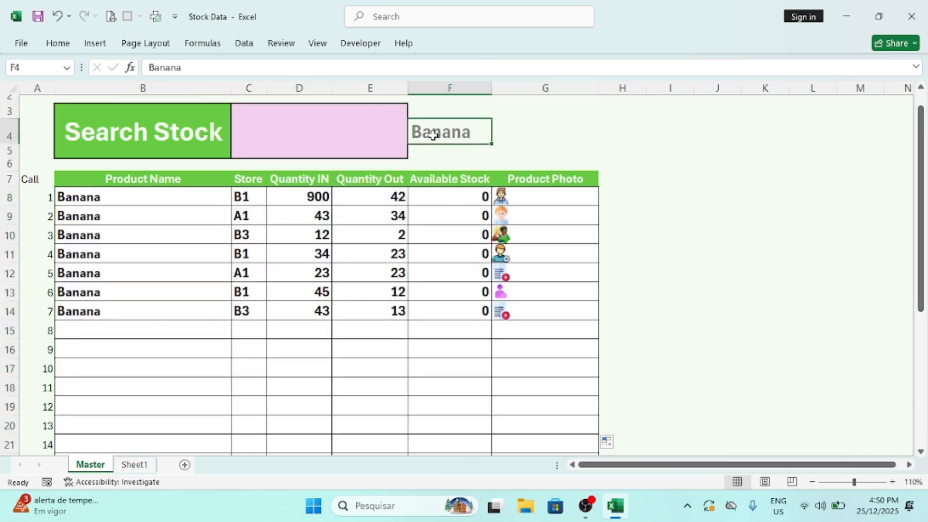
text(aPPLE)
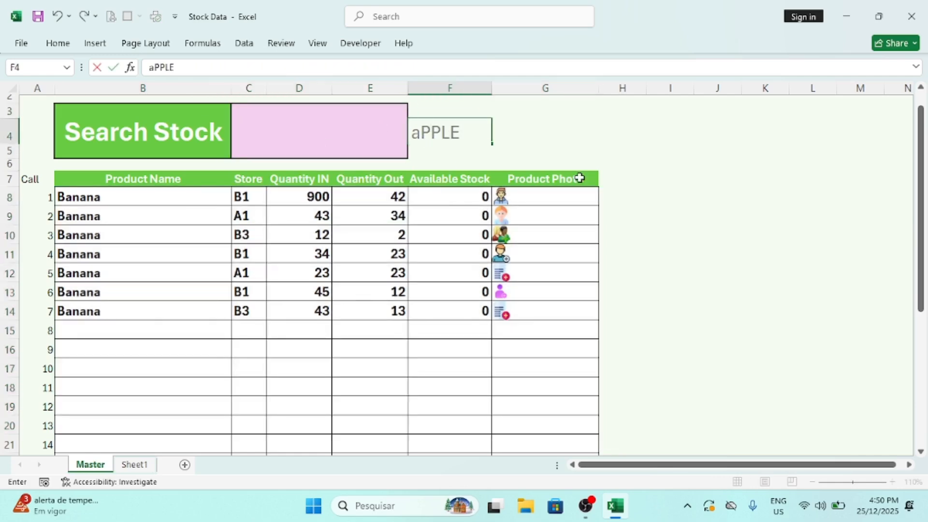
key(Return)
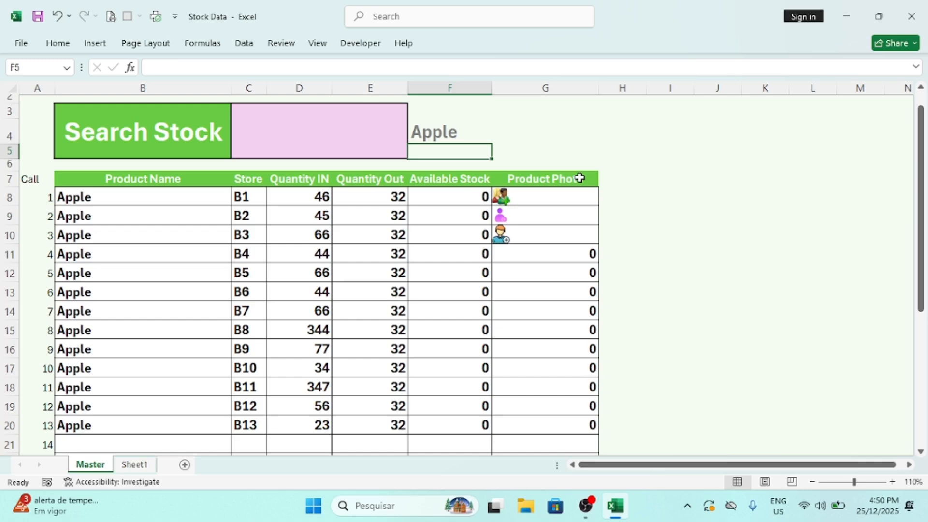
key(Up)
text(Banana)
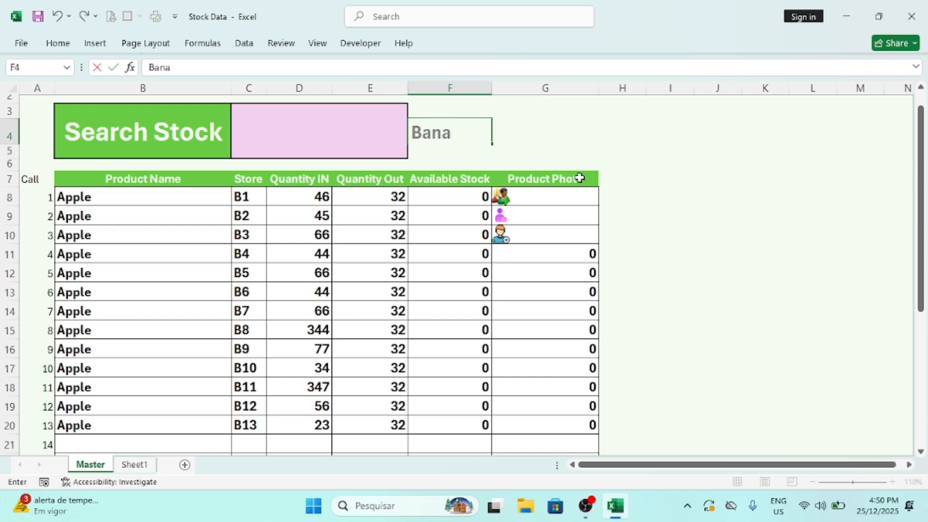
key(Return)
key(Up)
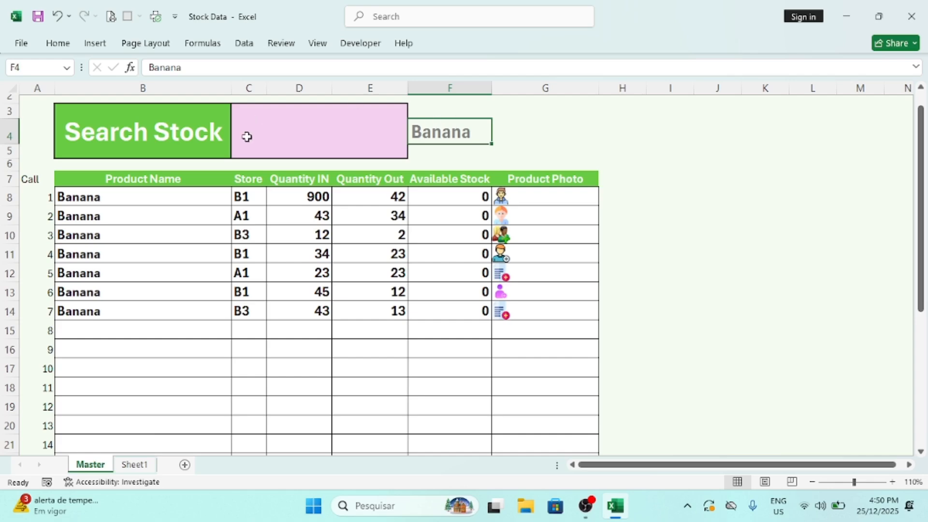
Step: Enter the letter a as the search text in the merged Search Stock box C3
click(263, 132)
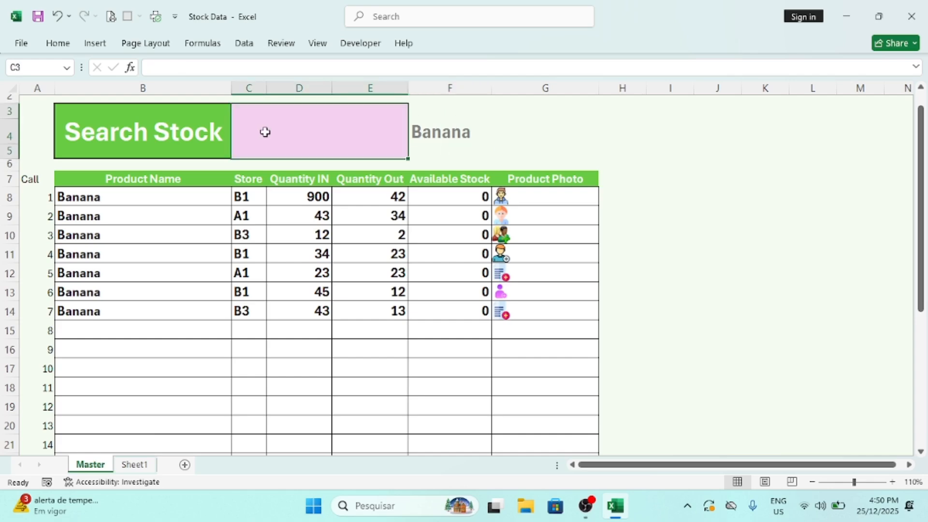
text(b)
key(Return)
text(a)
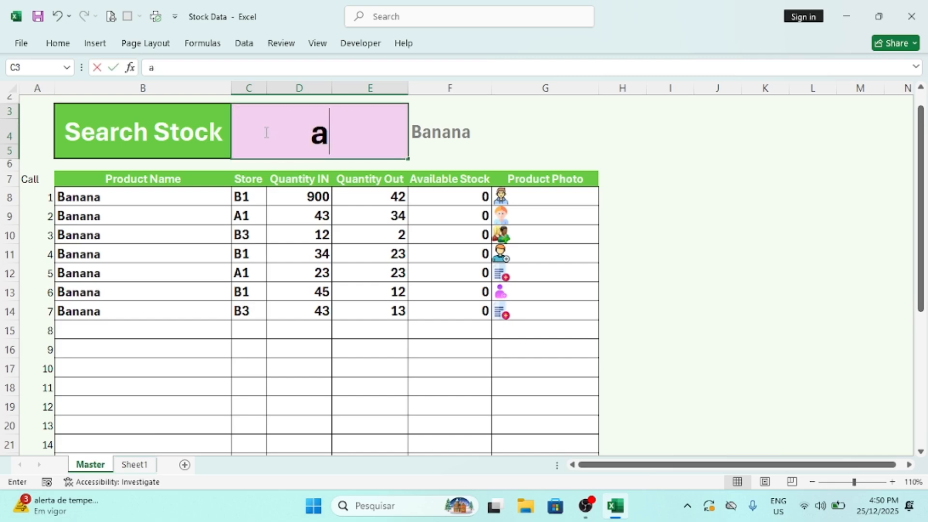
key(Return)
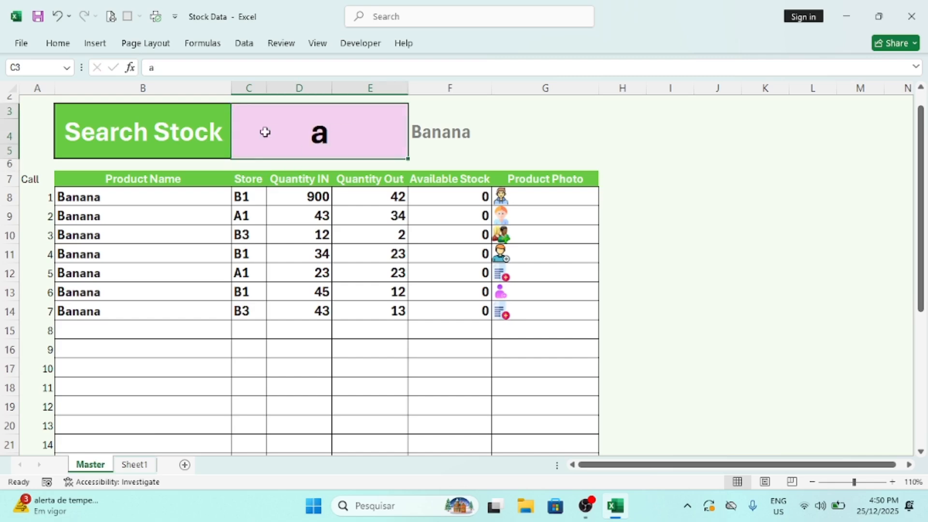
Step: Clear the typed product name from helper cell F4
click(438, 136)
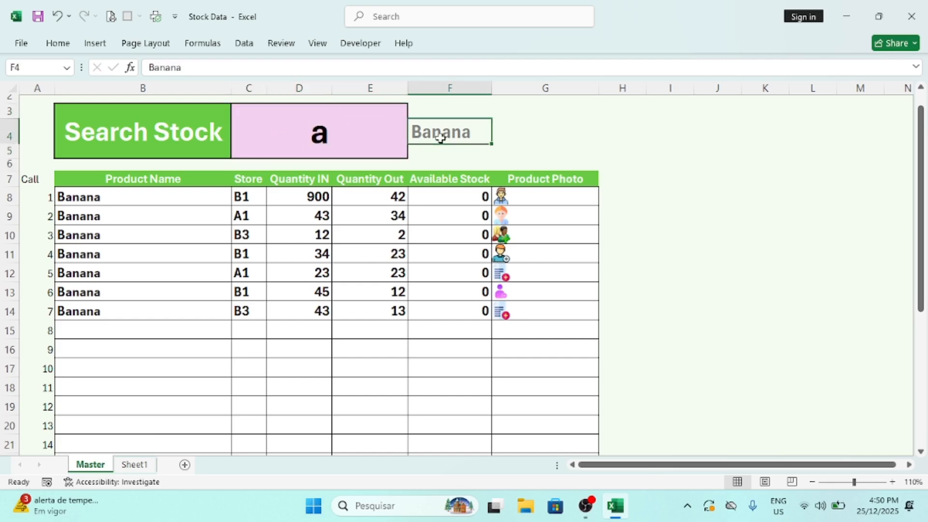
text(=)
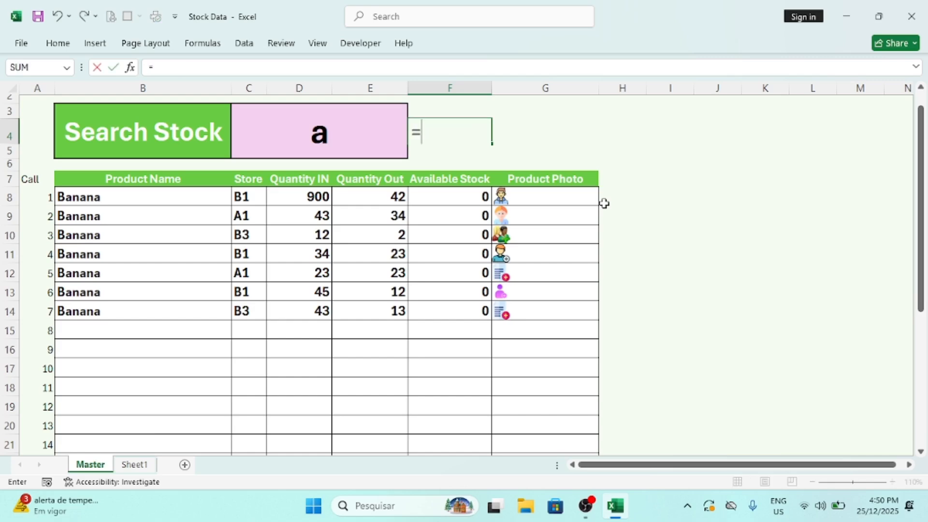
key(Escape)
key(Delete)
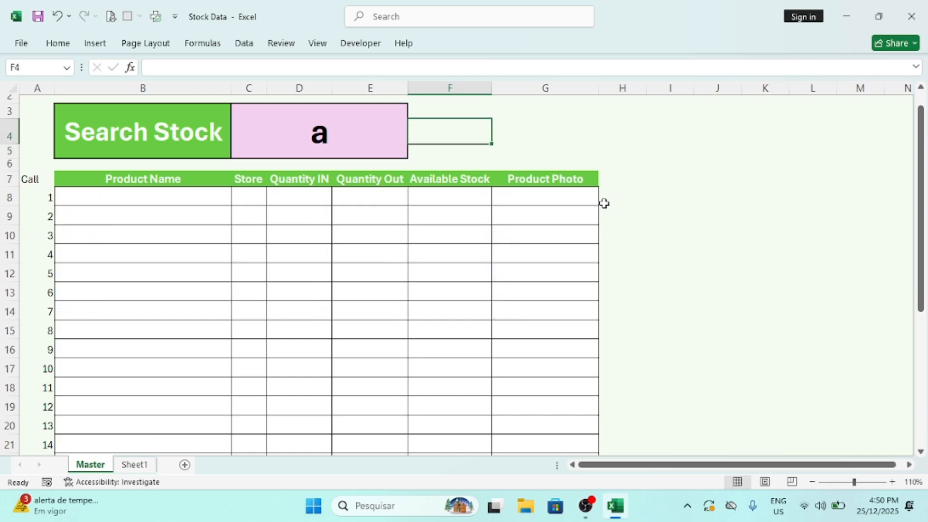
Step: Begin a VLOOKUP formula in F4 with the wildcard lookup value "*"&C3"*"
text(=vloo)
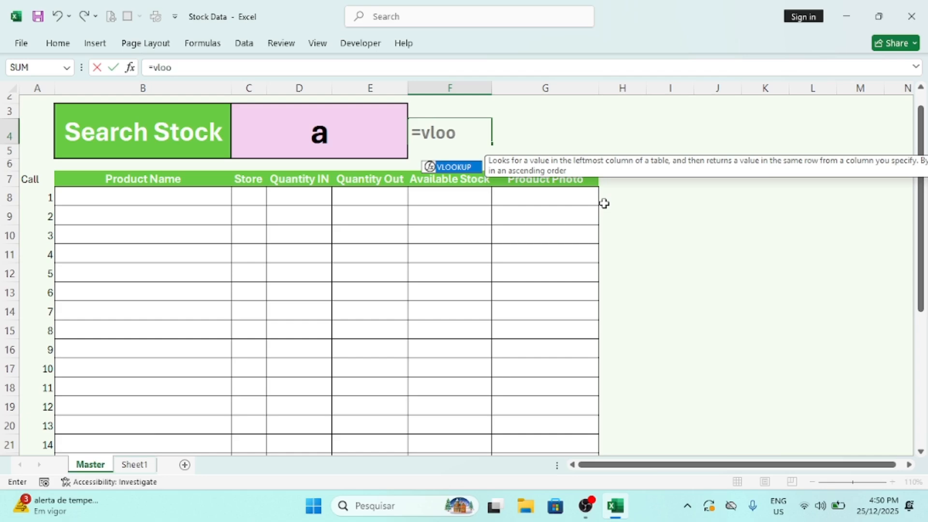
text(kup()
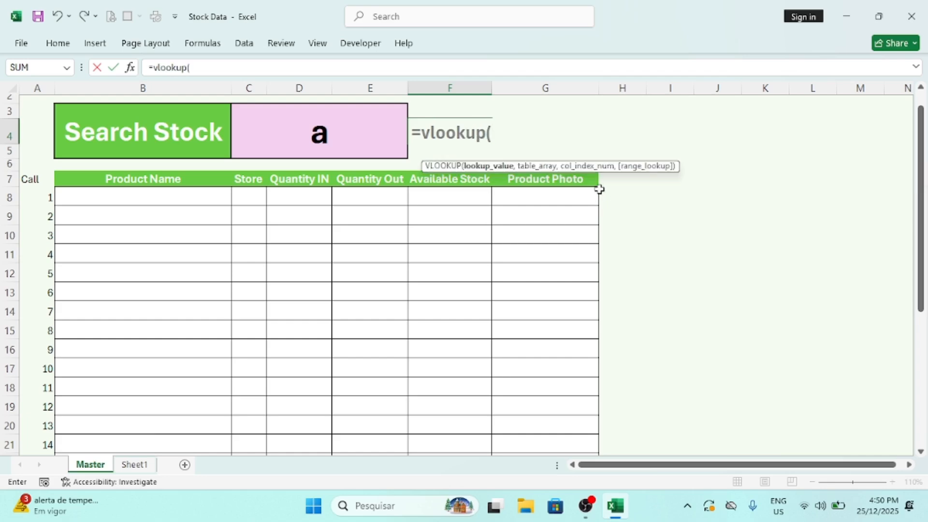
text("*"&)
click(308, 138)
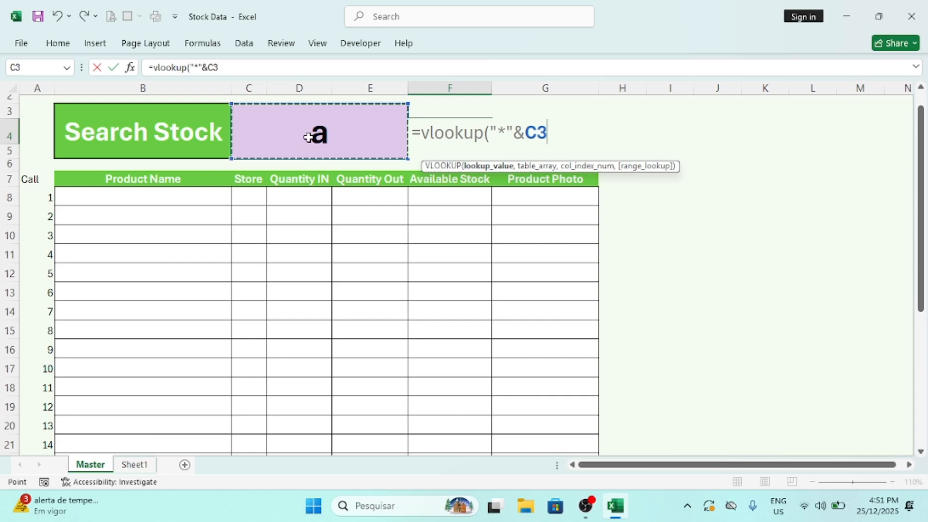
text(")
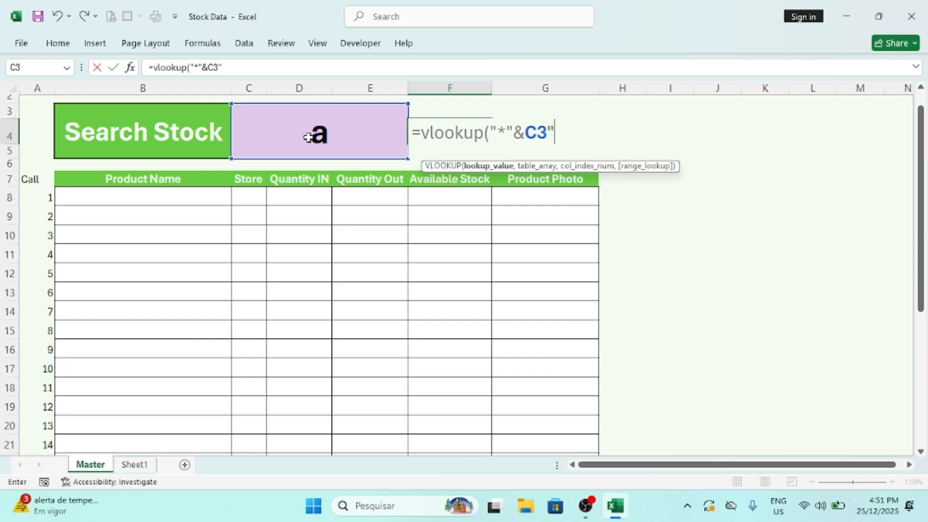
text(*",)
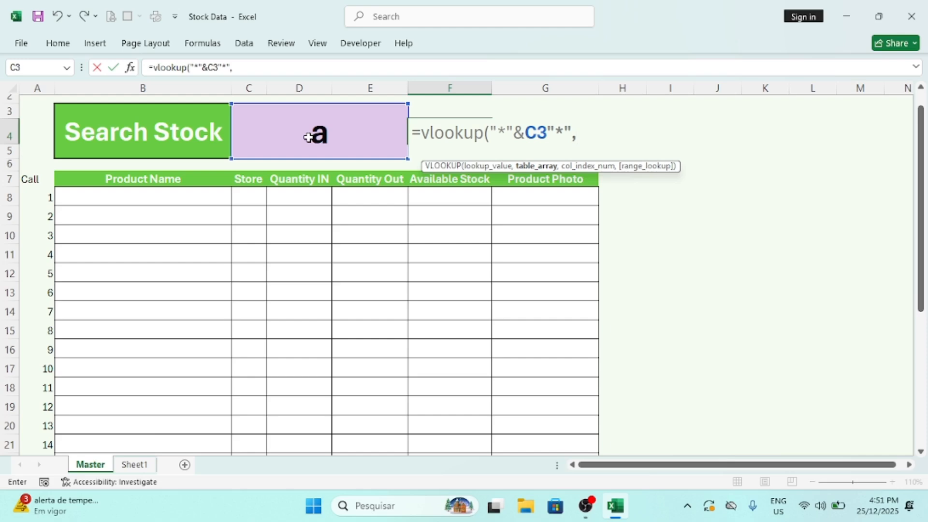
Step: Try to complete the F4 VLOOKUP with the STOCKIN table, column index 2 and exact match 0
text(stocki)
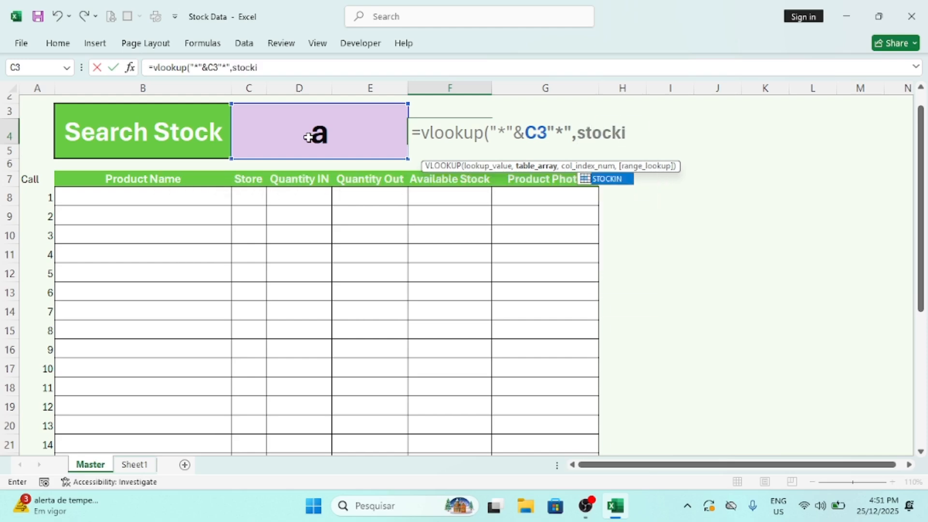
click(613, 181)
double_click(613, 180)
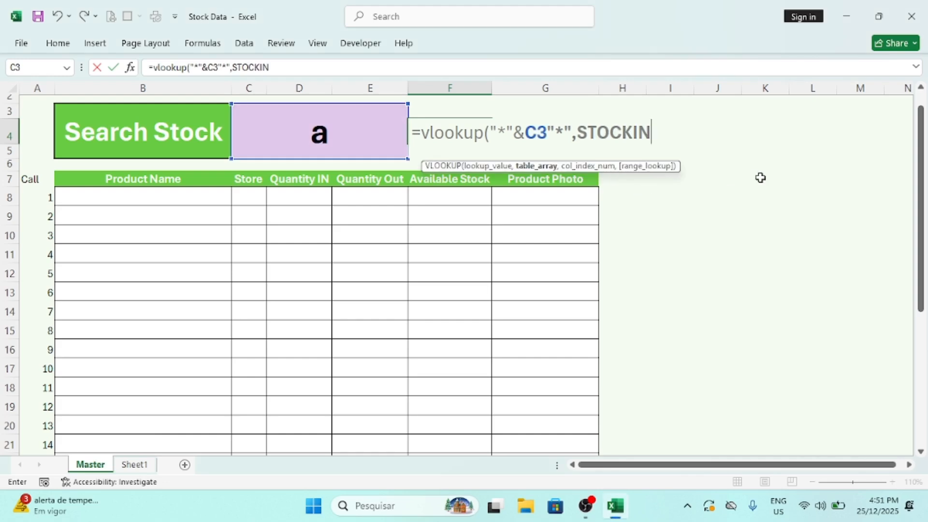
text(,)
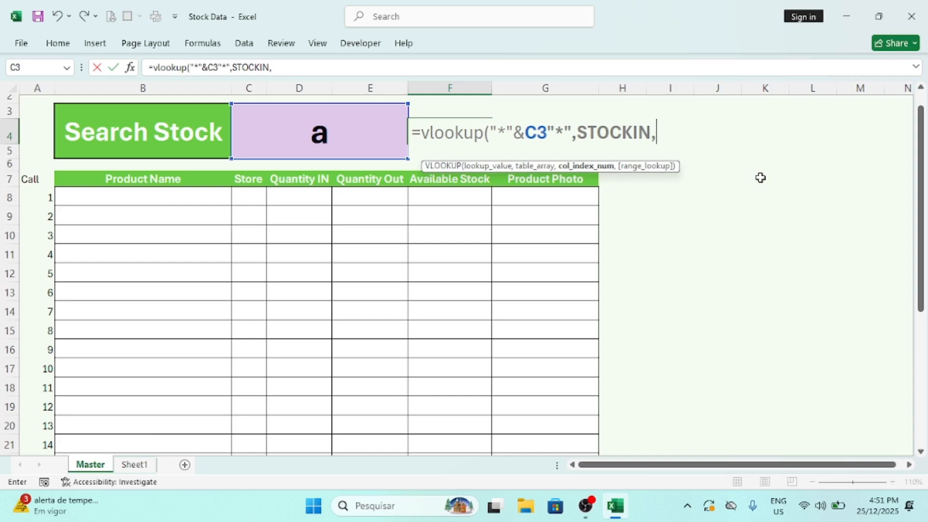
text(2,0)
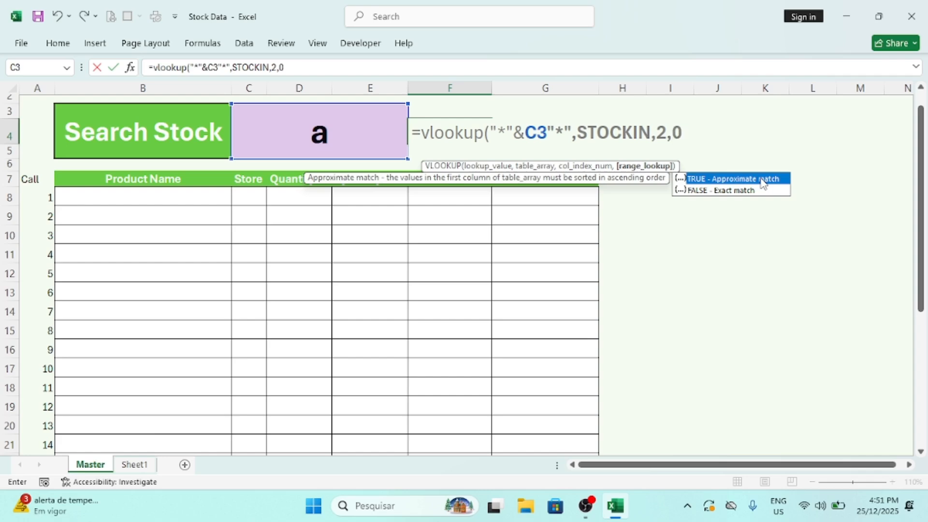
text())
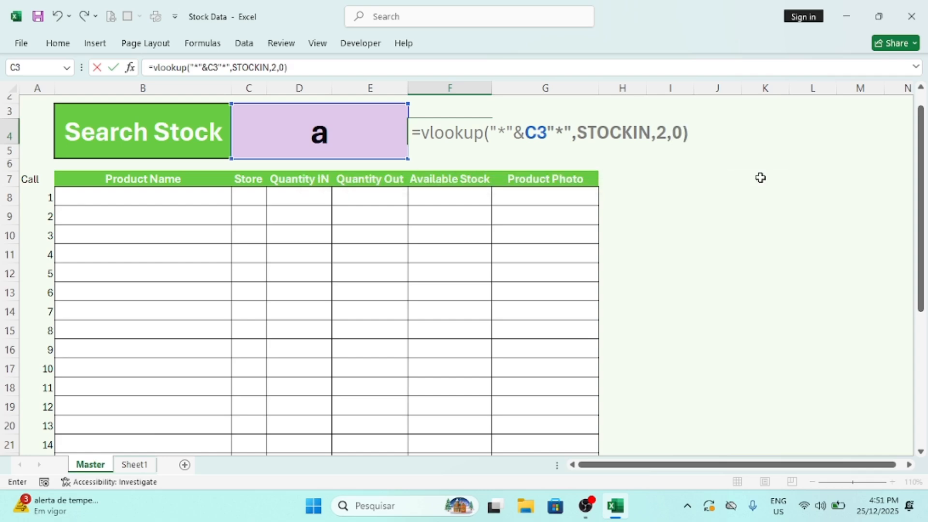
key(Return)
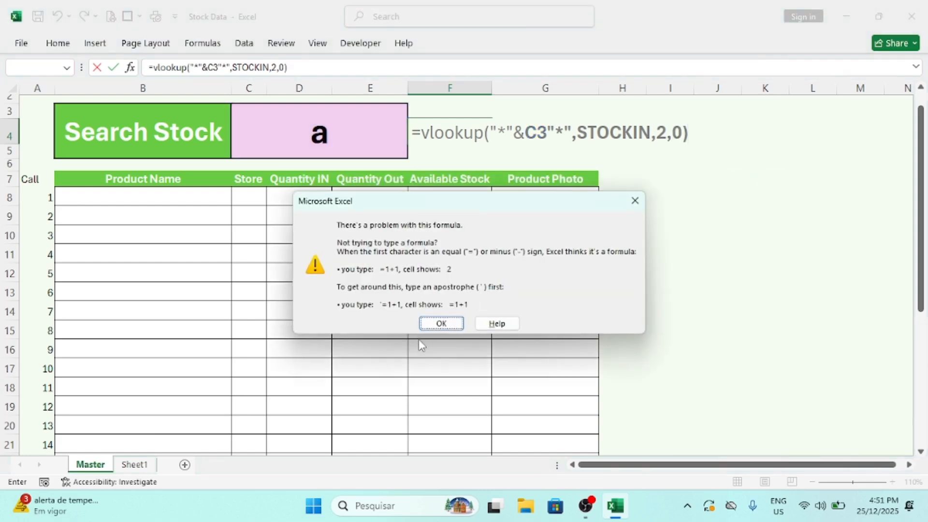
click(442, 323)
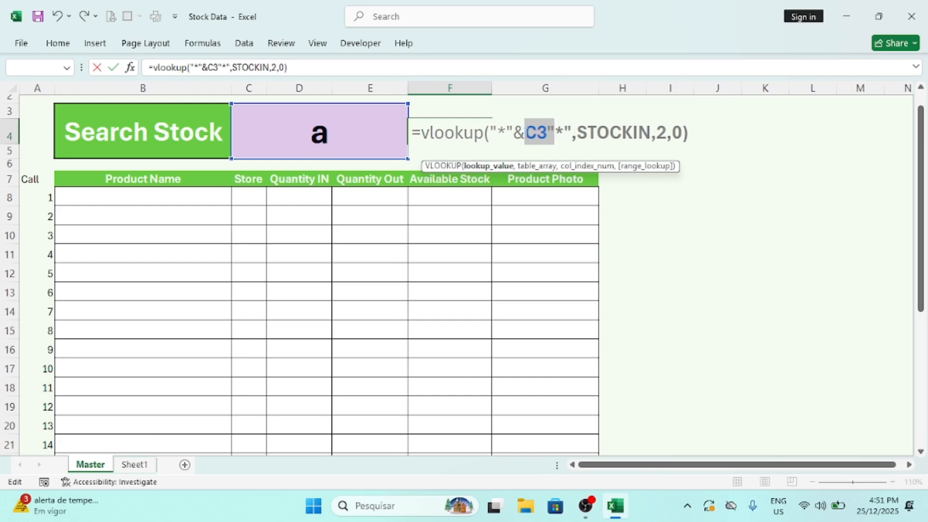
Step: Erase the faulty F4 formula back to its opening wildcard, leaving only =vlookup("*"
key(Left)
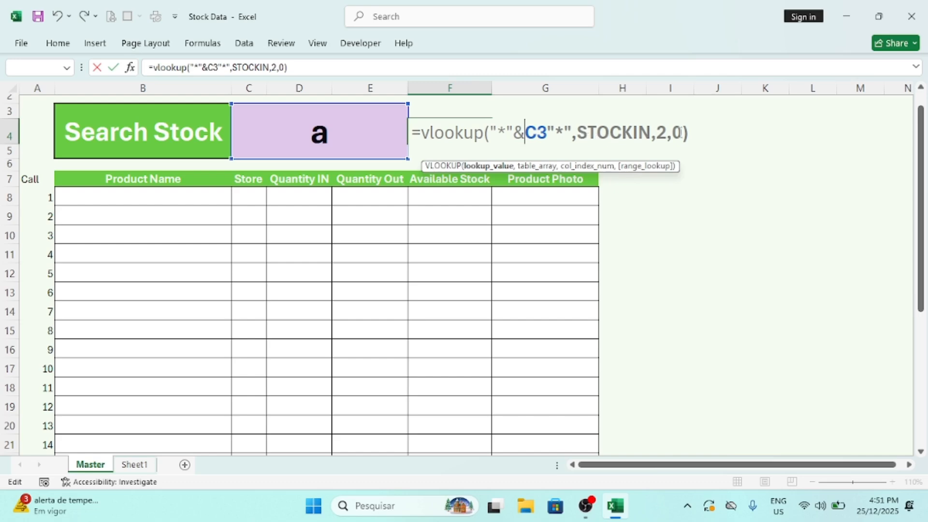
click(700, 127)
click(721, 137)
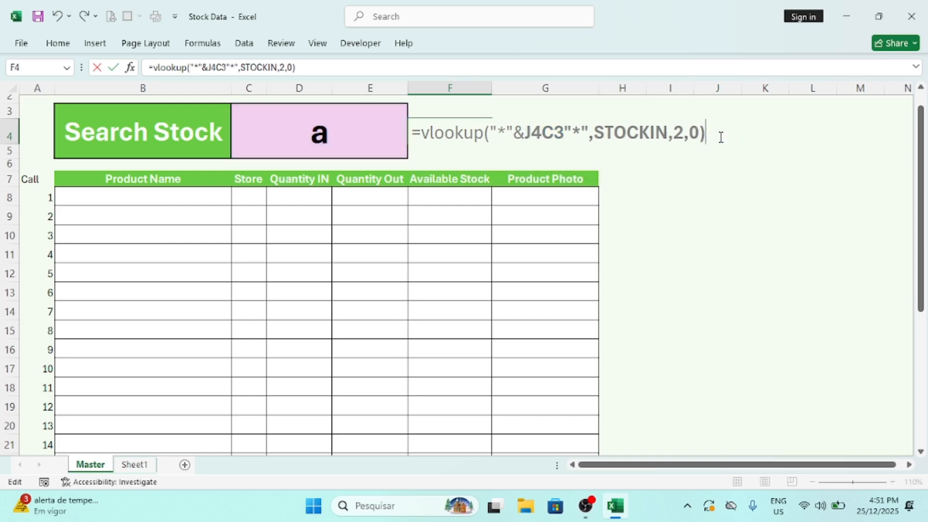
key(BackSpace)
key(BackSpace)
key(BackSpace)
key(BackSpace)
key(BackSpace)
key(BackSpace)
key(BackSpace)
key(BackSpace)
key(BackSpace)
key(BackSpace)
key(BackSpace)
key(BackSpace)
key(BackSpace)
key(BackSpace)
key(BackSpace)
key(BackSpace)
key(BackSpace)
key(BackSpace)
key(BackSpace)
key(BackSpace)
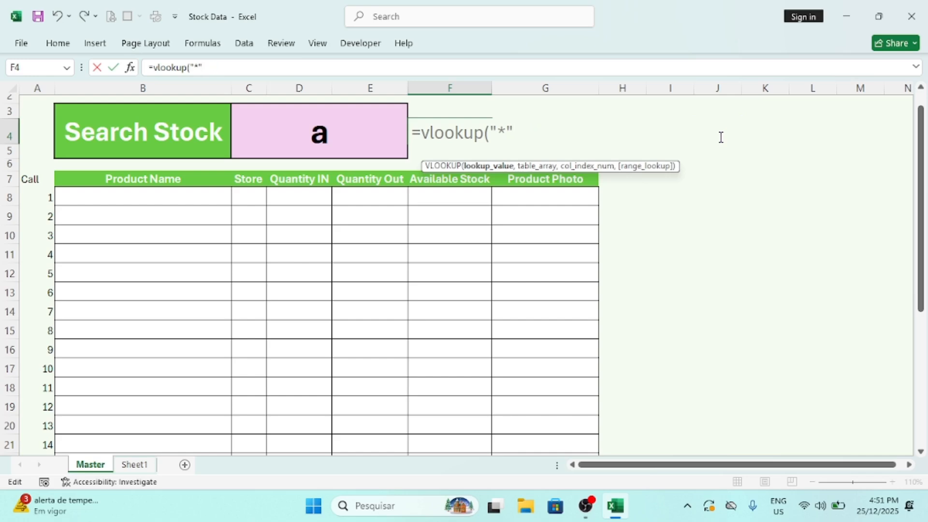
Step: Rebuild the VLOOKUP's lookup value in F4 as "*"&C3&"*", referencing the Search Stock box
text(")
key(BackSpace)
key(BackSpace)
key(BackSpace)
text("*"&)
click(319, 136)
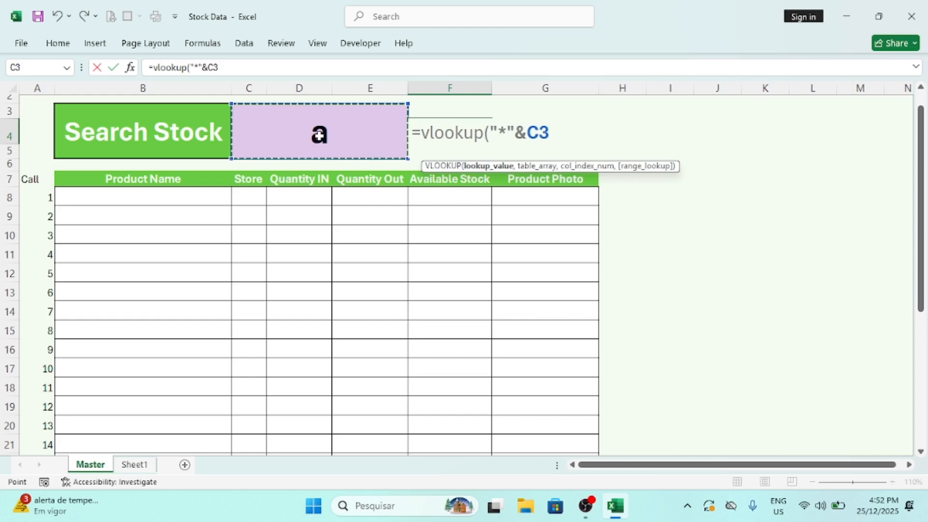
text(&)
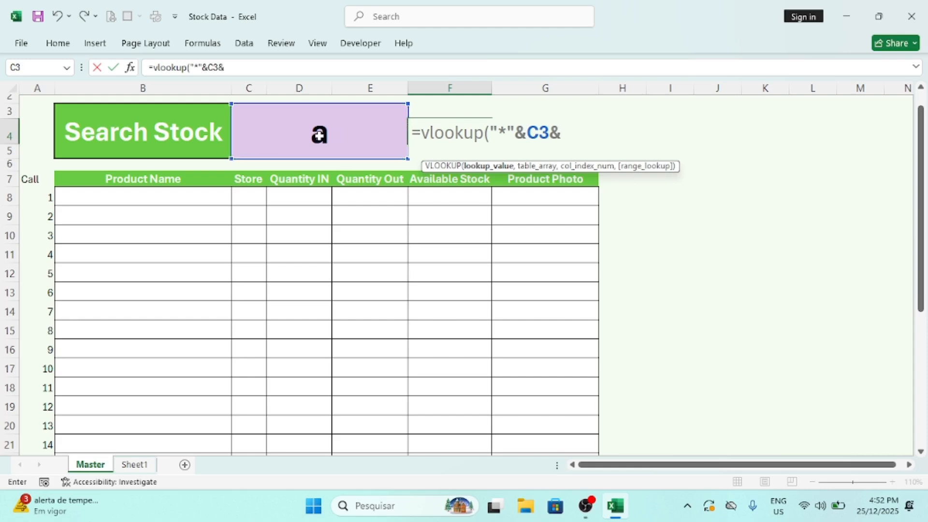
text("*",)
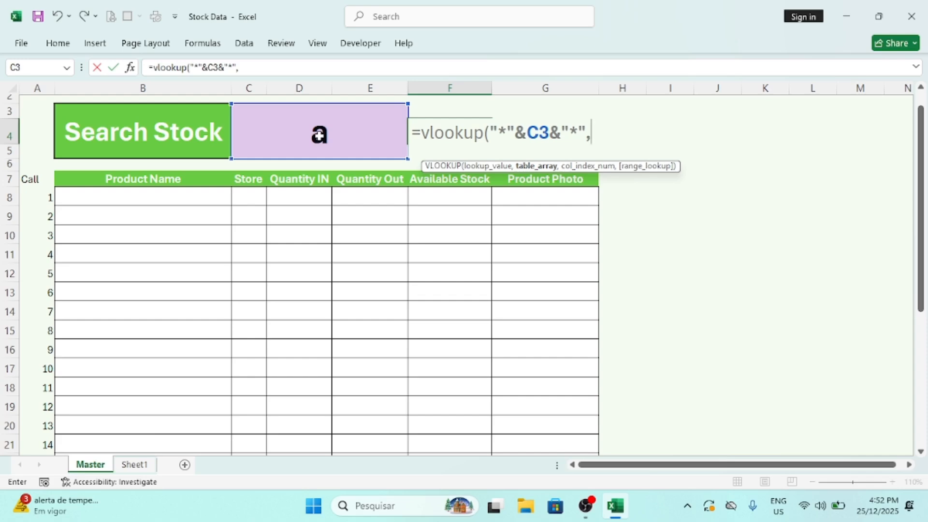
Step: Complete the F4 VLOOKUP with the STOCKIN table, column index 2 and exact match 0
text(stock)
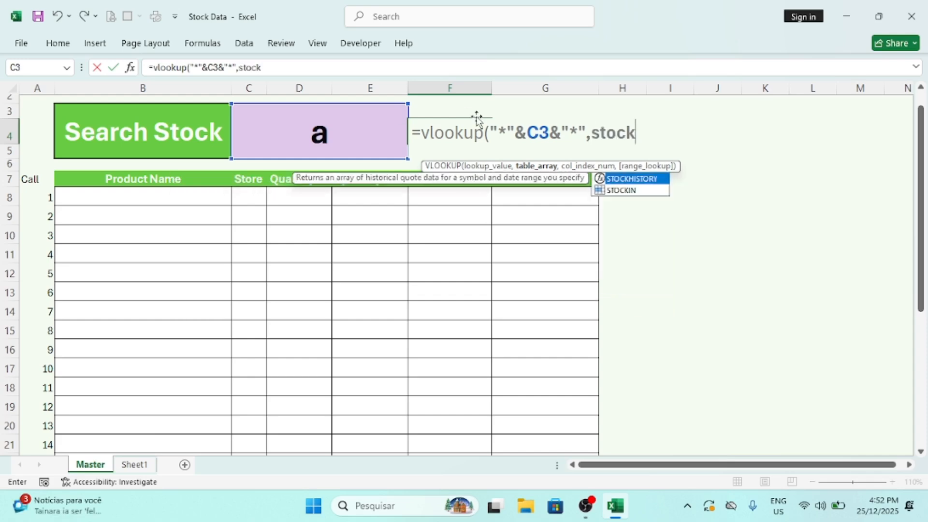
double_click(630, 191)
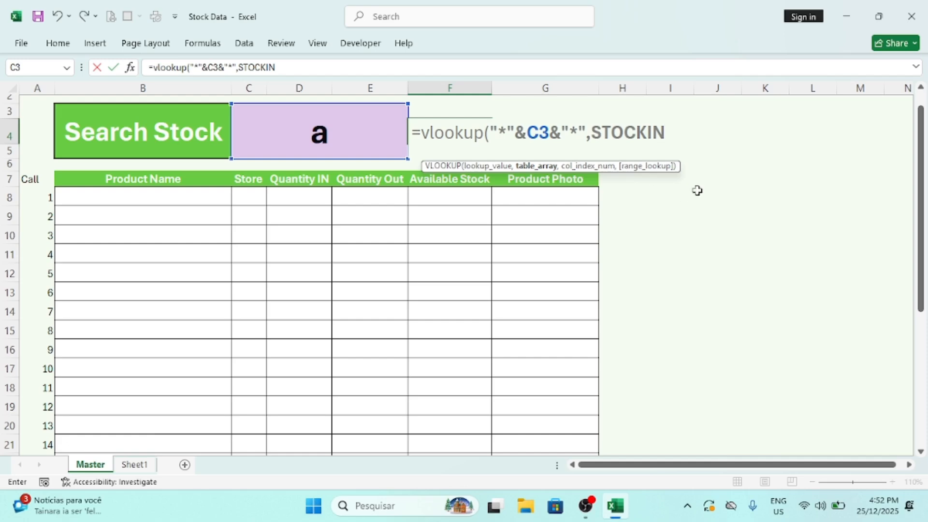
text(,)
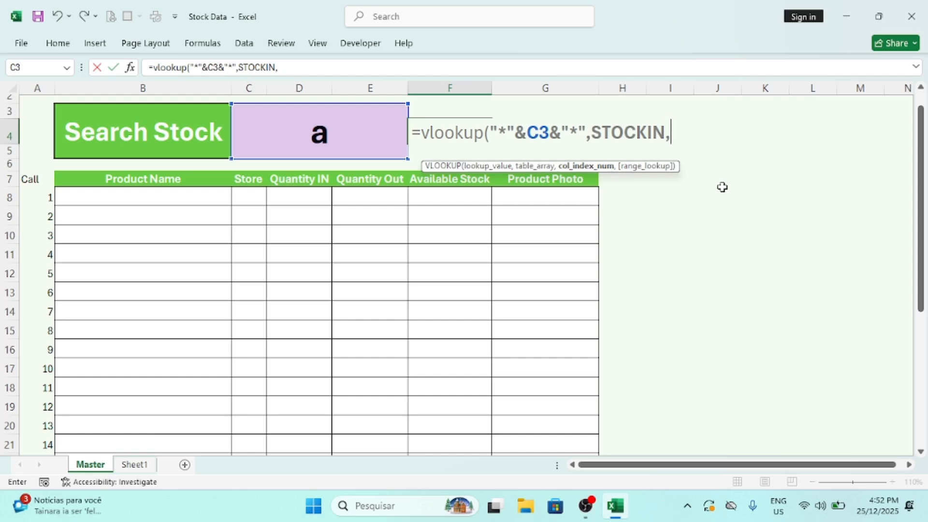
text(2,)
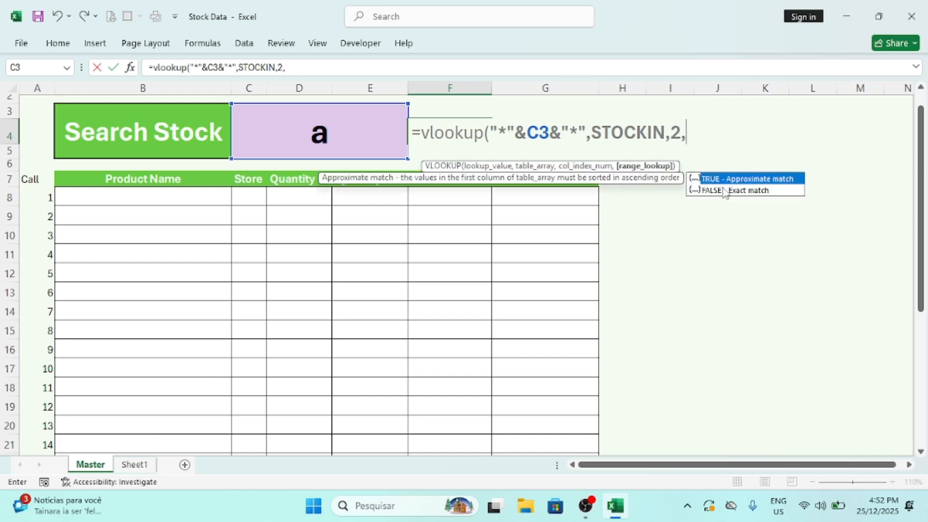
text(0))
key(Return)
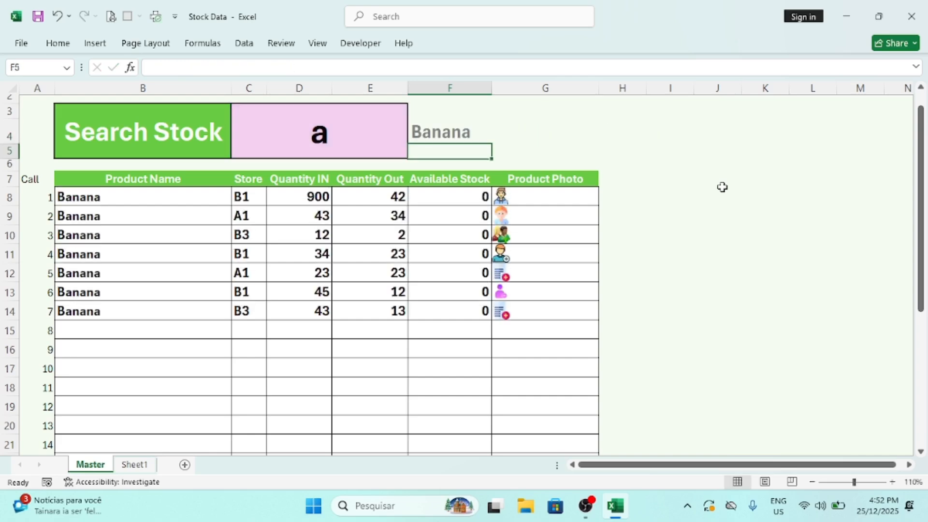
click(450, 135)
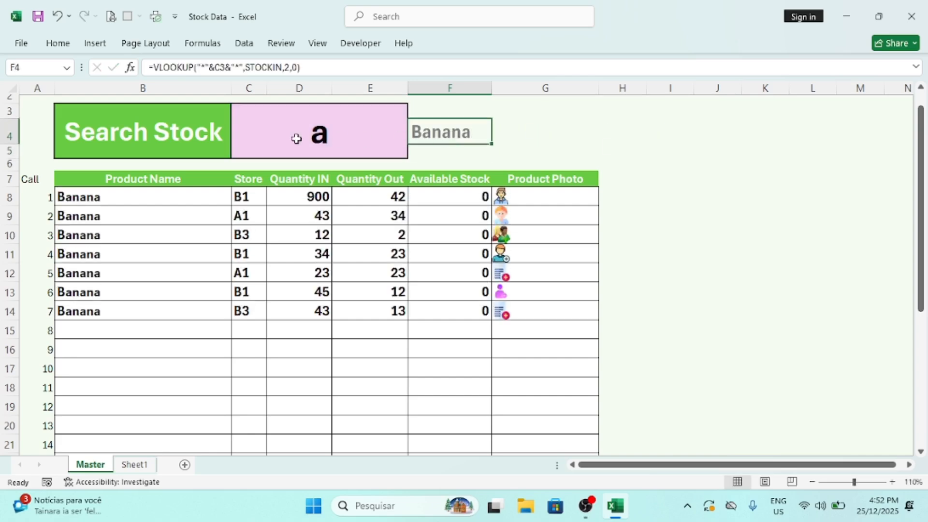
Step: Test the partial search by entering app in the Search Stock box C3
click(336, 146)
text(app)
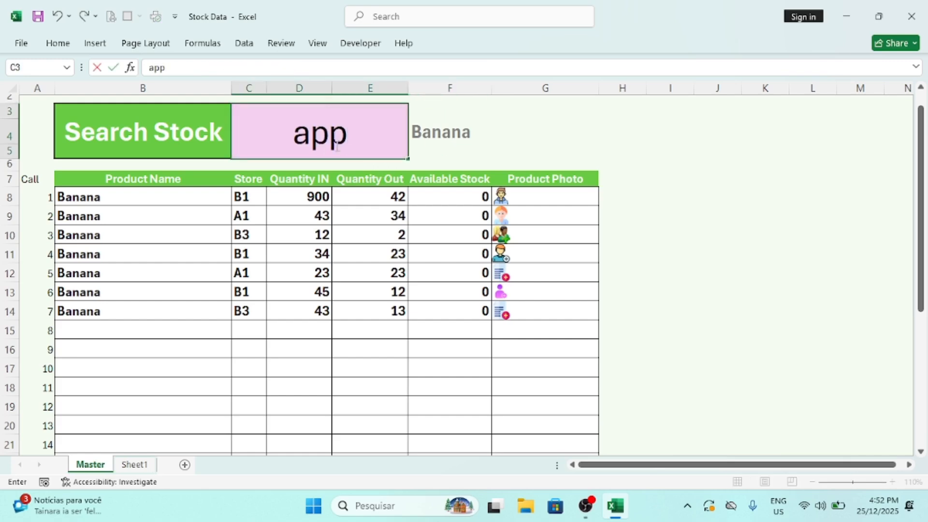
key(Return)
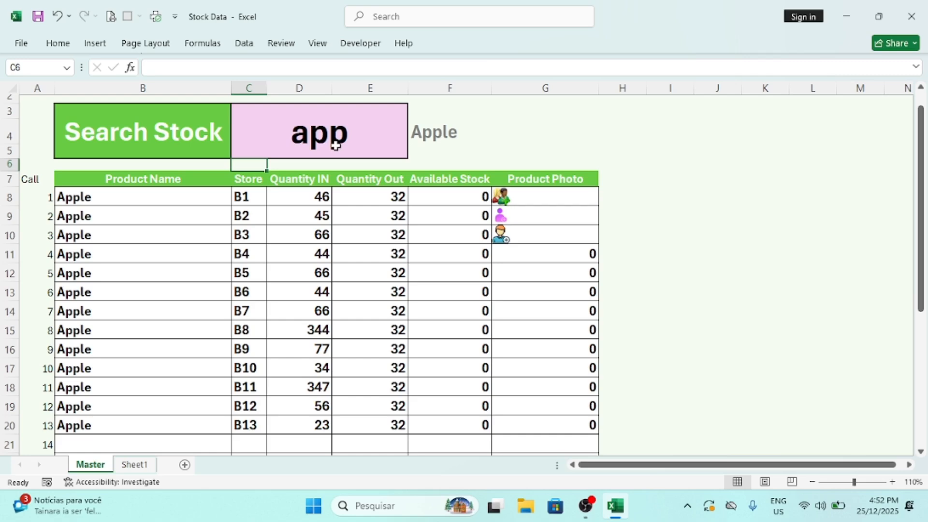
click(335, 146)
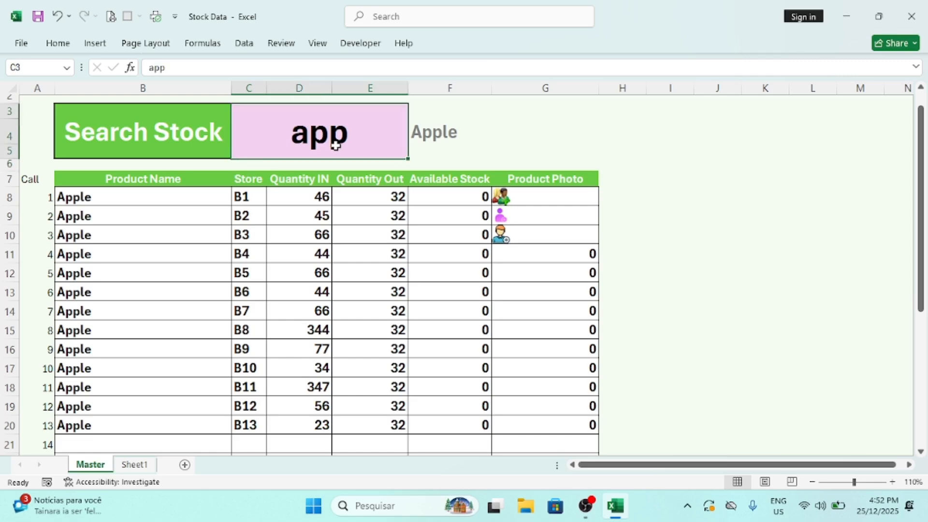
Step: Enter Manago as the product name in cells B28 to B31 of Sheet1
click(138, 449)
click(134, 465)
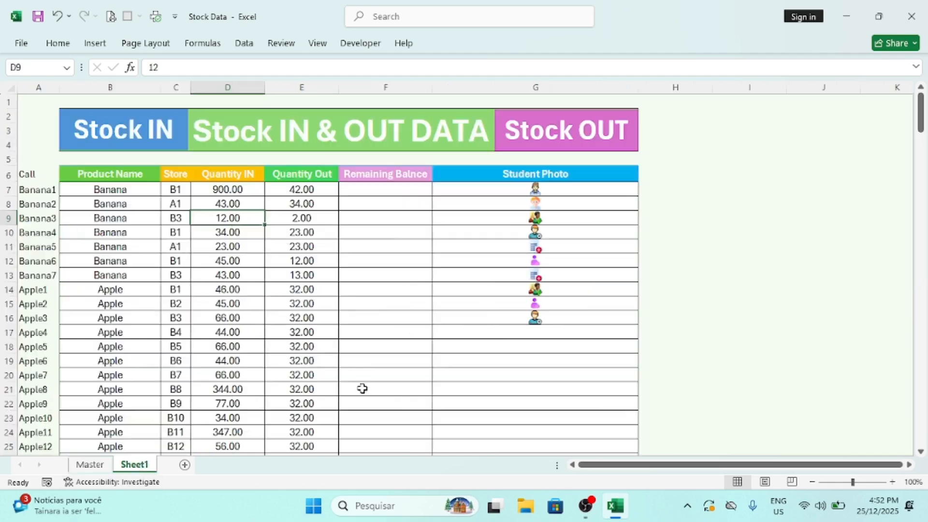
drag(923, 123, 924, 143)
click(108, 296)
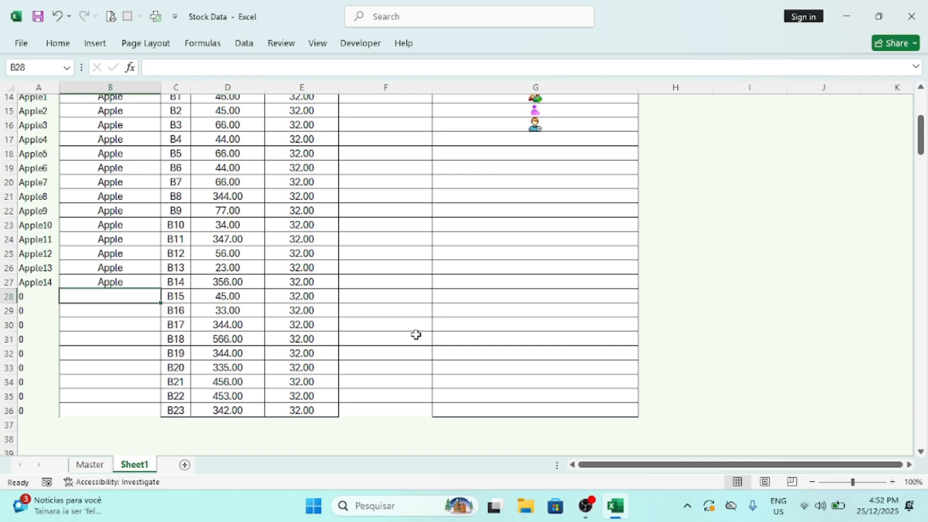
text(Manago)
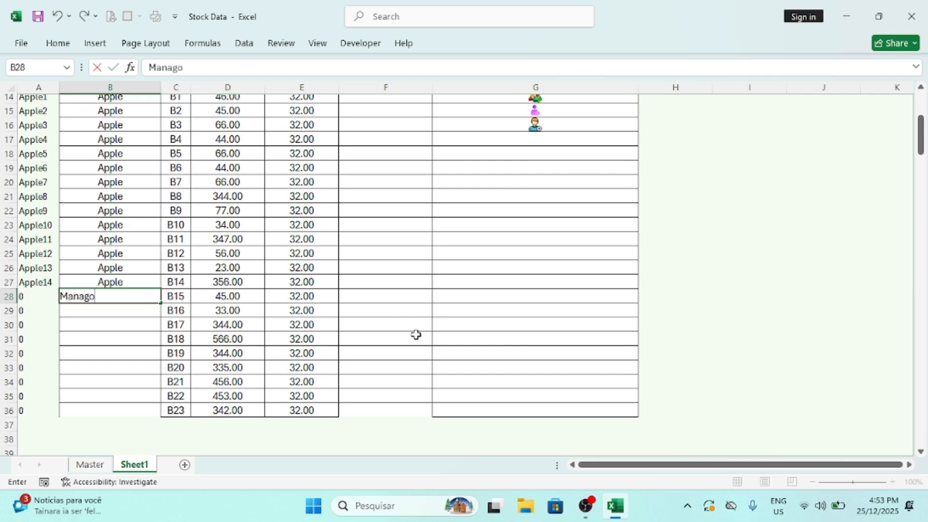
key(Return)
text(Manago)
key(Return)
text(Manago)
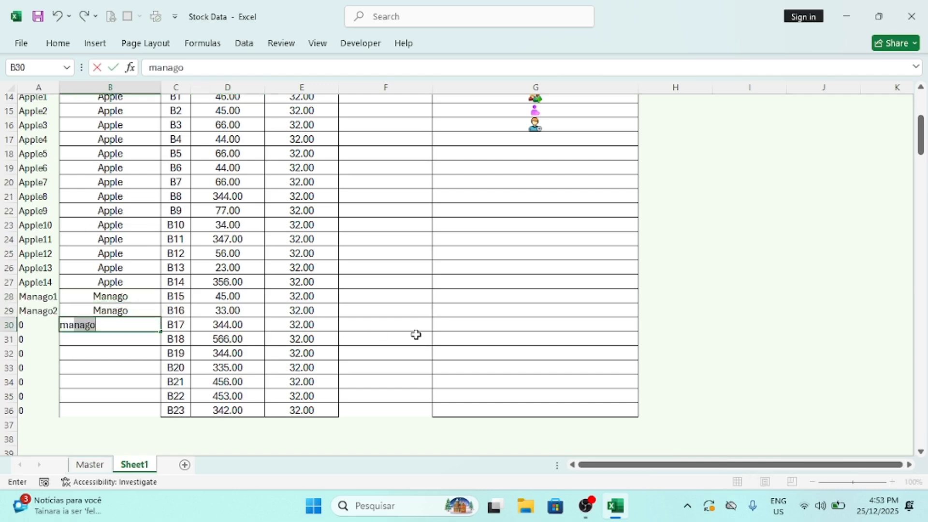
key(Return)
text(Manago)
key(Return)
Step: Enter Pineaple as the product name in cells B32 to B34 of Sheet1
text(P)
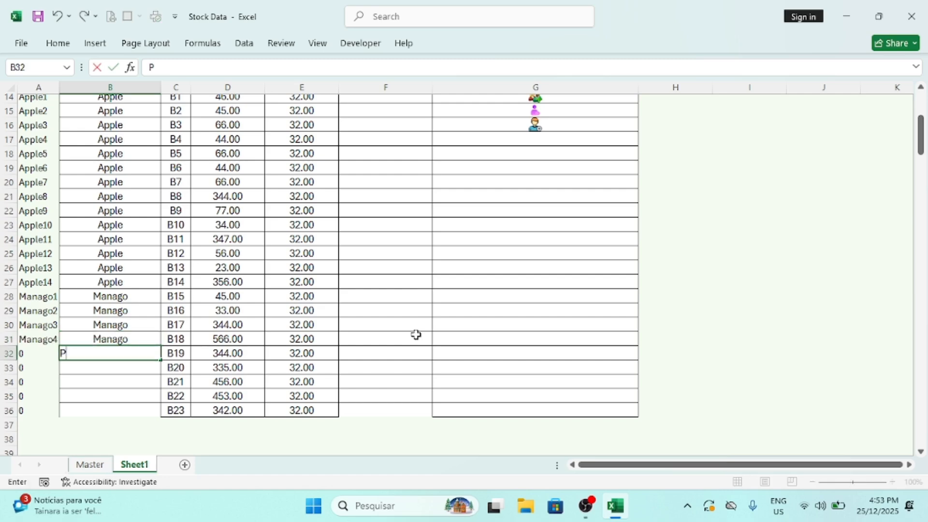
text(ineaple)
key(Return)
text(Pineaple)
key(Return)
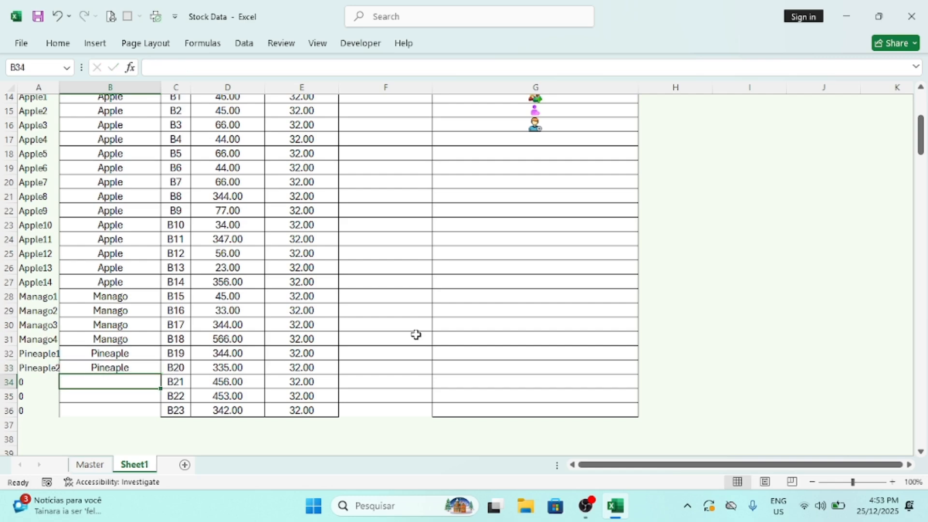
text(Pineaple)
key(Return)
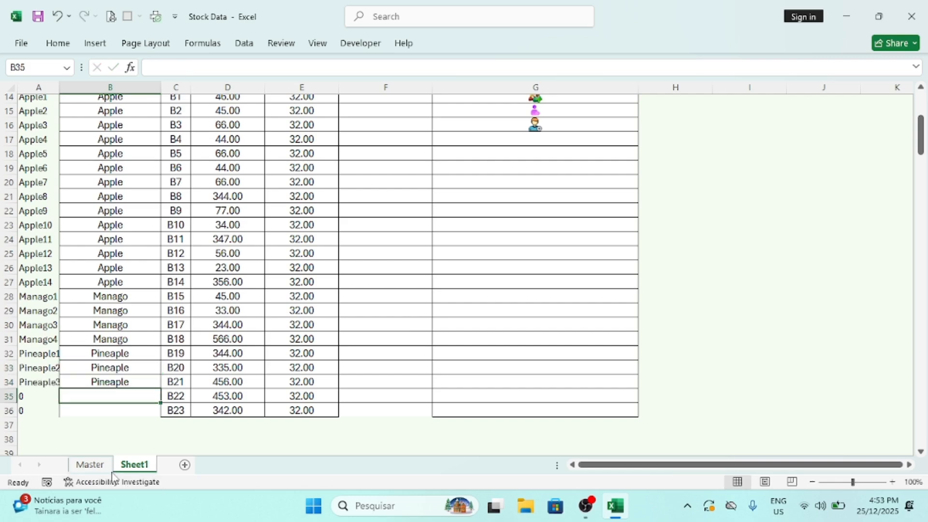
Step: Test the search on the Master sheet by entering M in the Search Stock box C3
click(90, 465)
click(324, 127)
text(M)
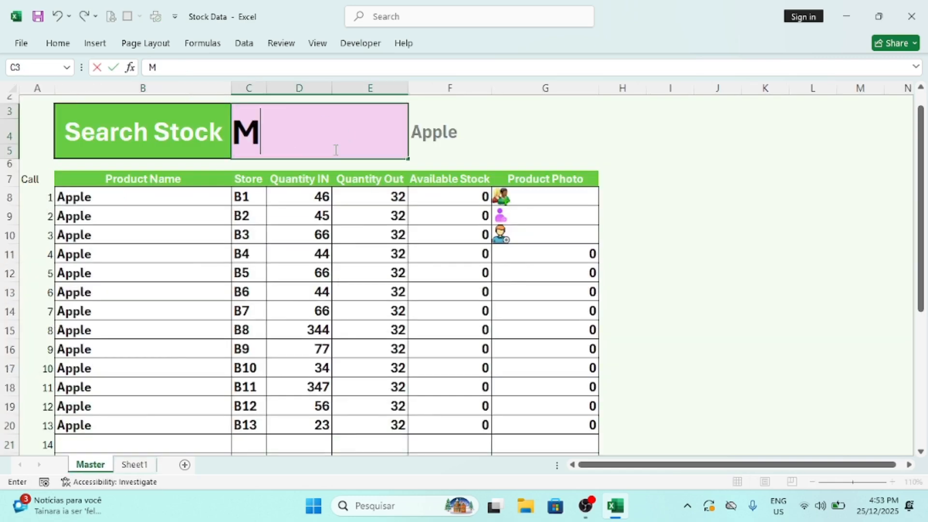
key(Return)
Step: Change the search text in the Search Stock box C3 to P
click(334, 149)
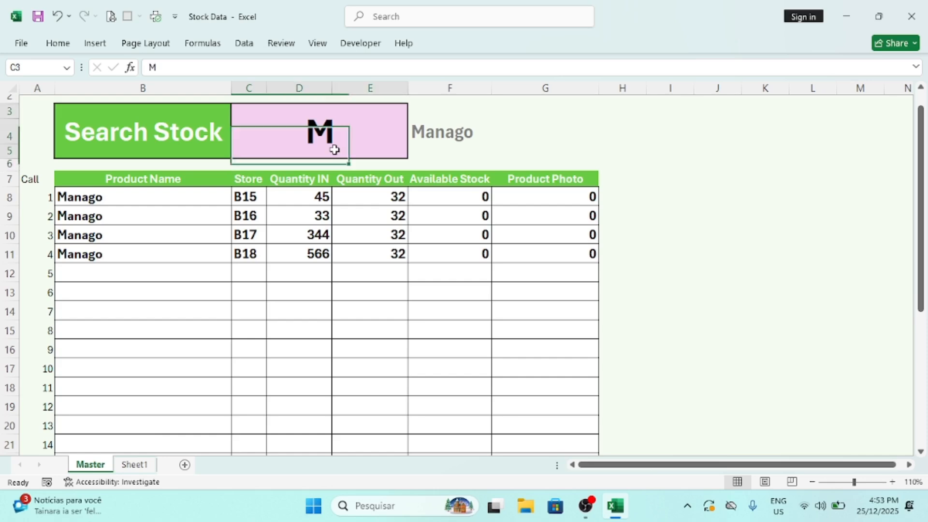
text(A)
key(BackSpace)
text(P)
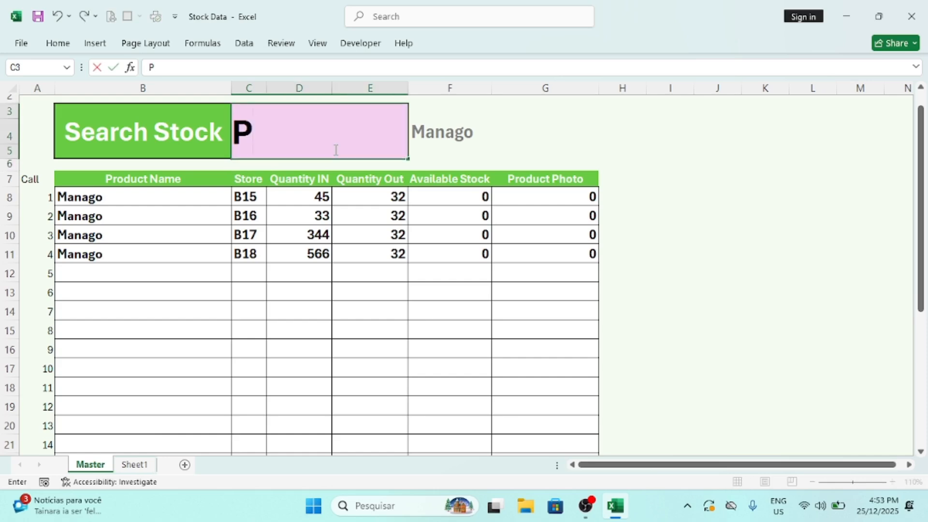
key(Tab)
Step: Narrow the search text in the Search Stock box C3 to PIN
click(334, 150)
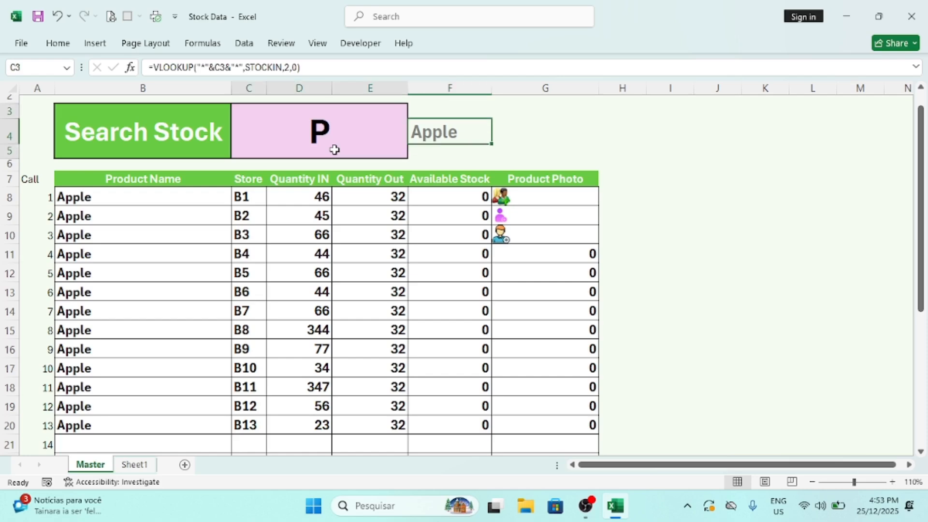
text(PIN)
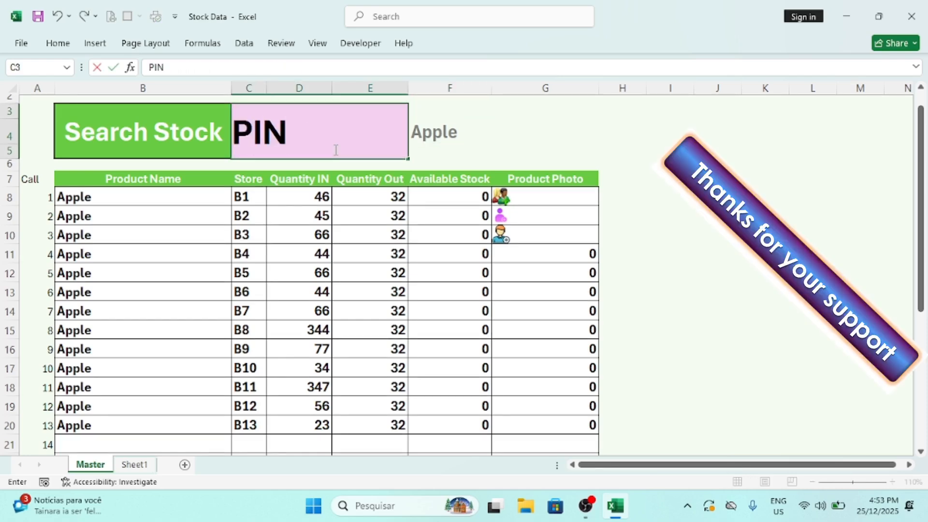
key(Return)
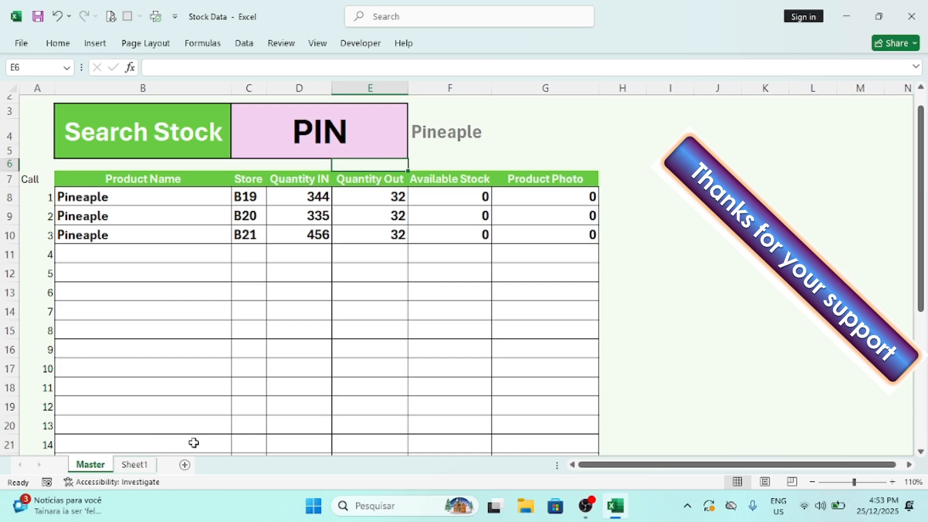
Step: Enter the formula =D7-E7 in cell F7 of the Remaining Balnce column on Sheet1
click(134, 465)
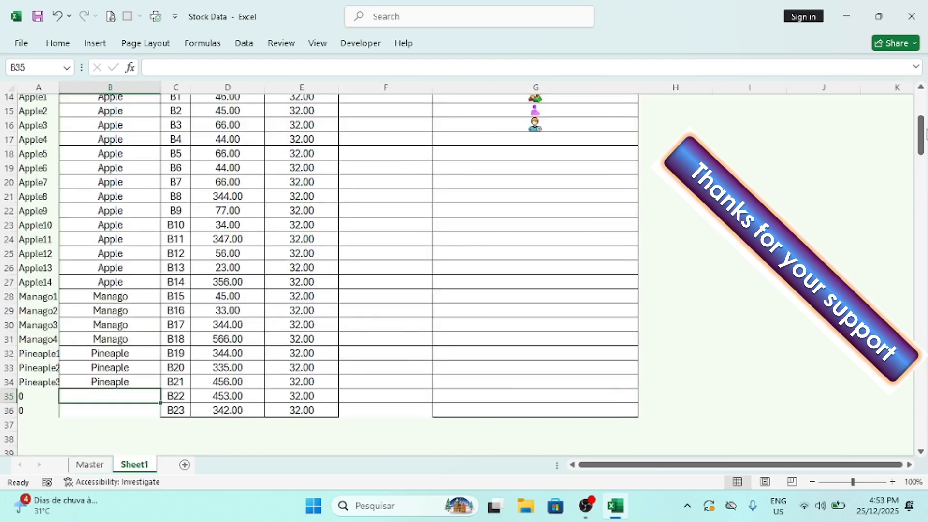
scroll(868, 147, up, 4)
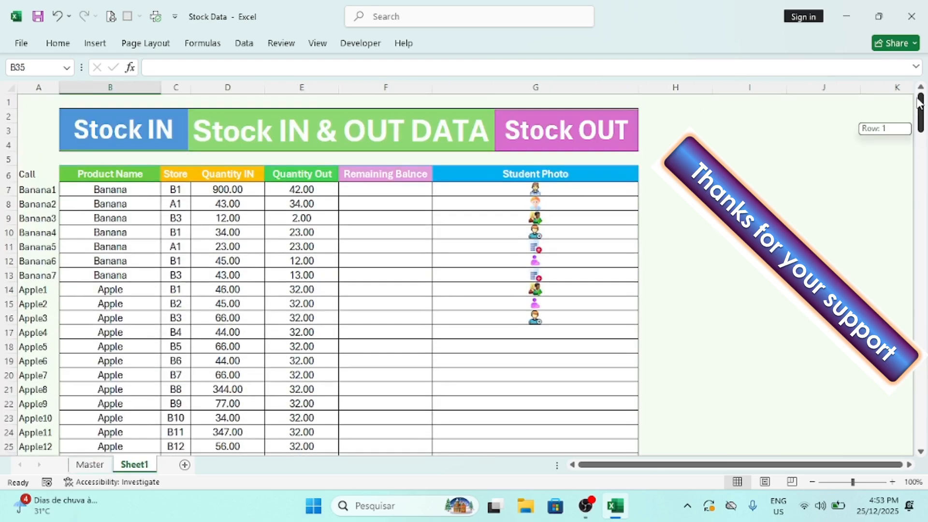
click(381, 188)
text(=)
key(Left)
key(Left)
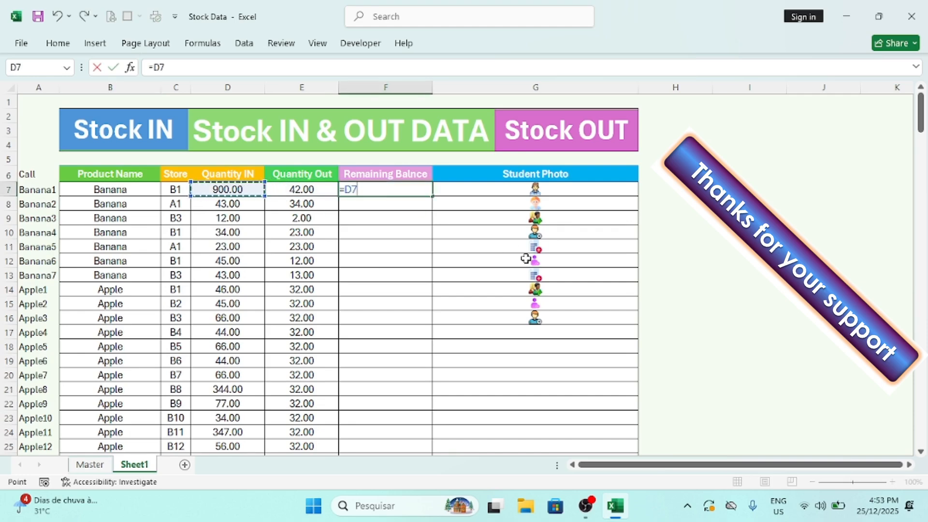
text(-)
key(Left)
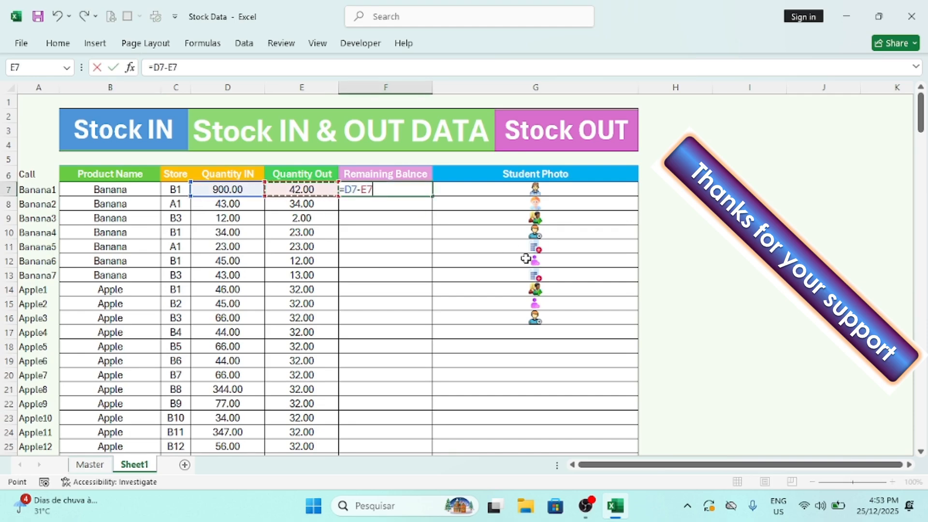
key(Return)
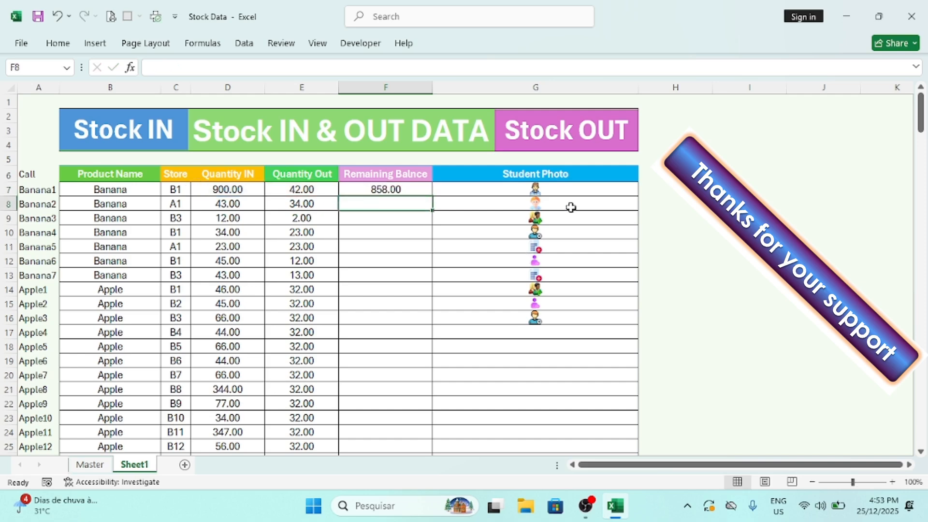
Step: Fill the F7 formula down the Remaining Balnce column and return to the Master sheet
click(416, 189)
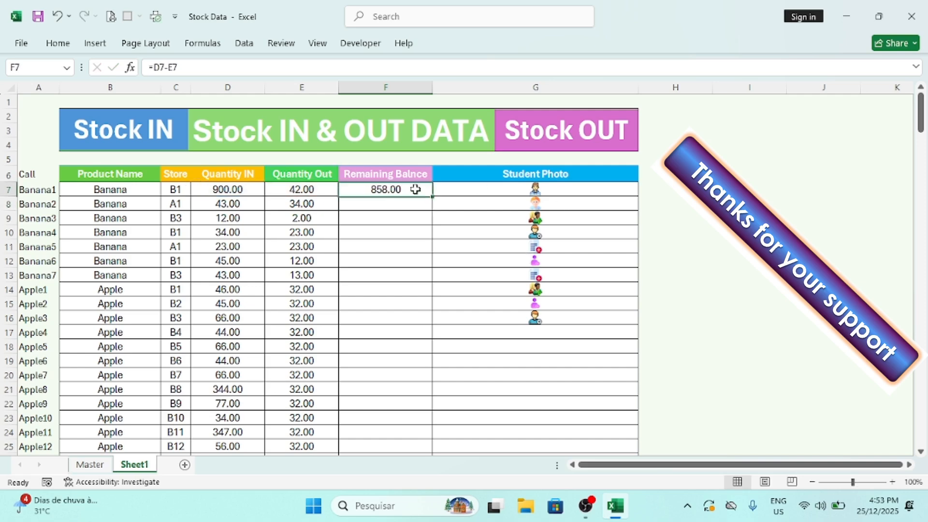
double_click(441, 194)
click(83, 482)
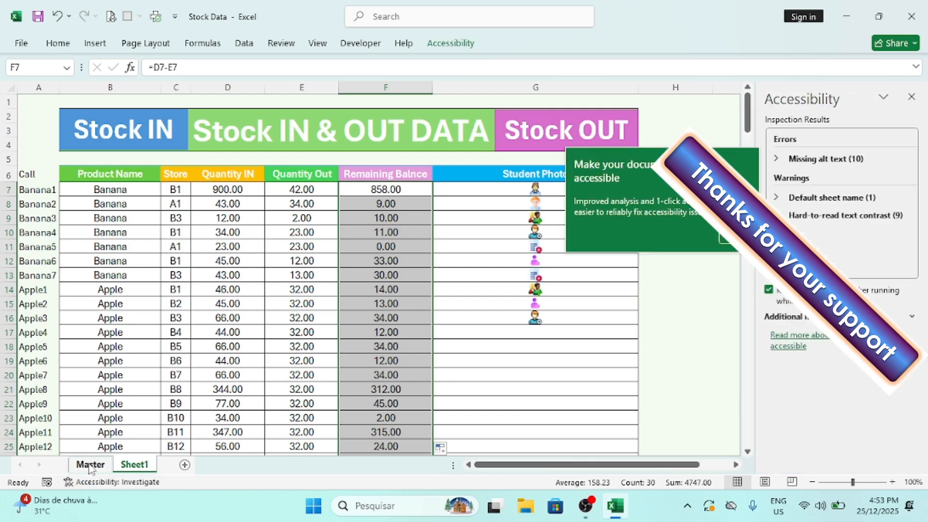
click(89, 464)
click(911, 99)
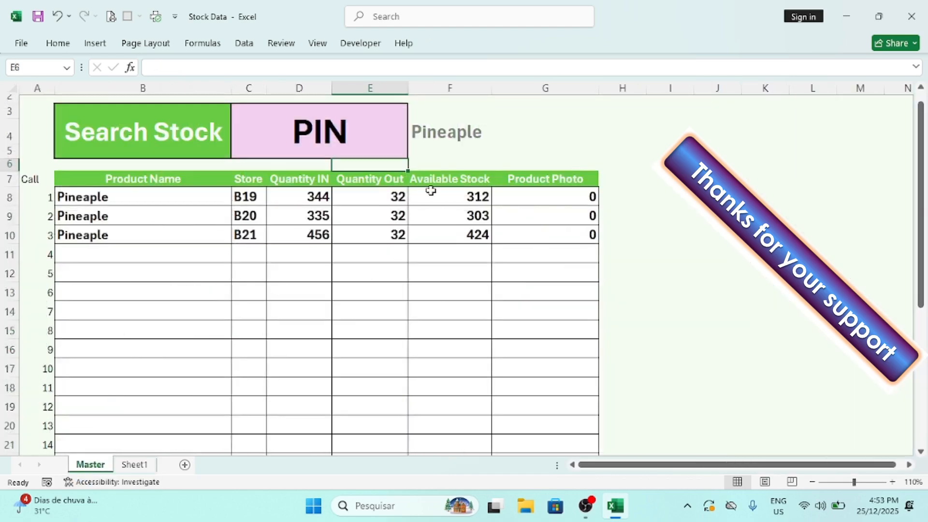
click(530, 182)
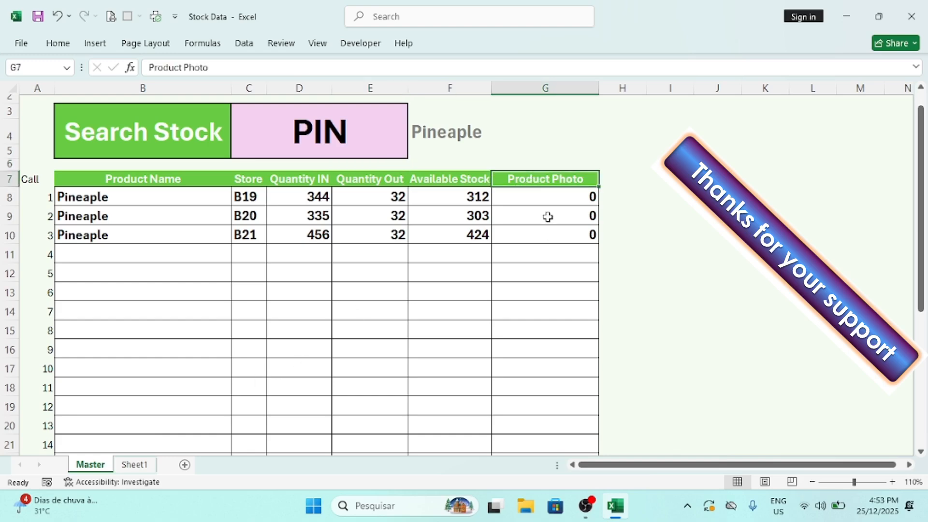
Step: Try the search text APL in the Search Stock box C3
click(327, 130)
text(P)
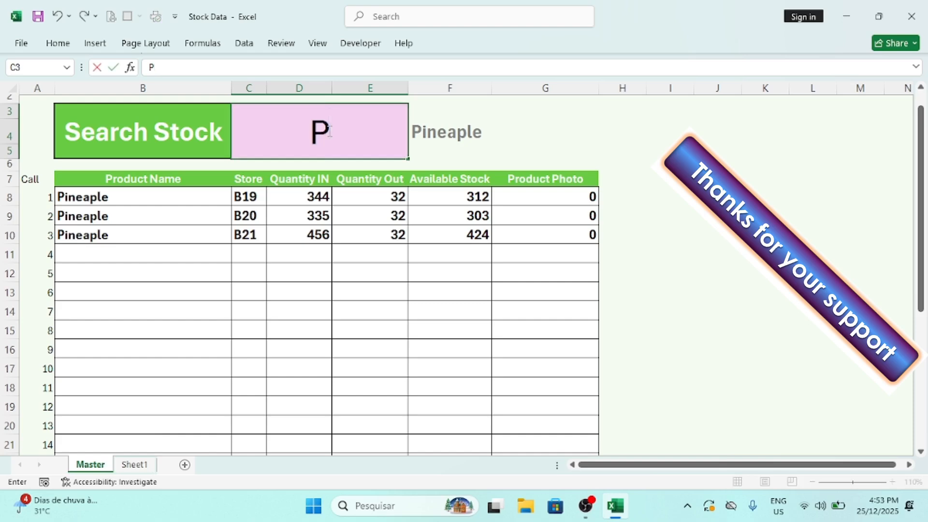
key(BackSpace)
text(APL)
key(Return)
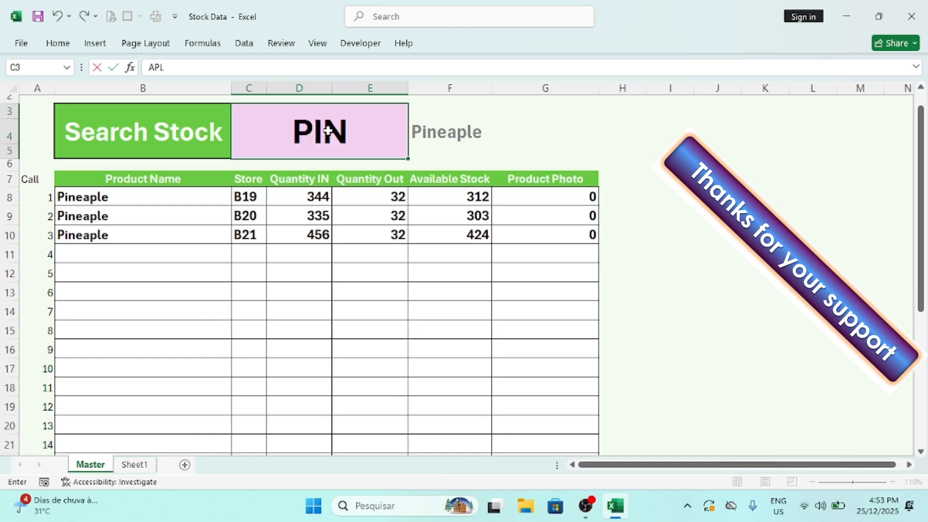
Step: Search the stock table for APP using the Search Stock box C3
click(328, 130)
text(APP)
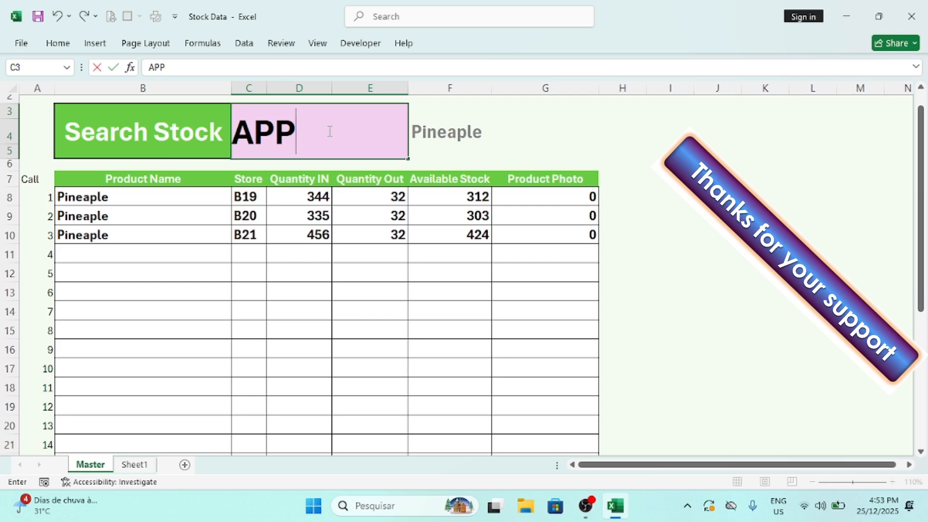
key(Return)
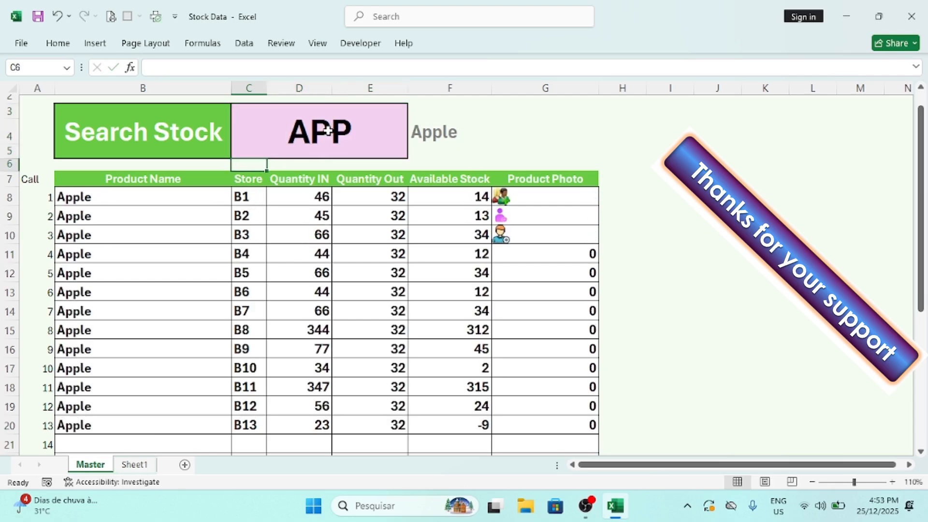
Step: Change the search text in the Search Stock box C3 to BA
click(328, 131)
text(BA)
key(Return)
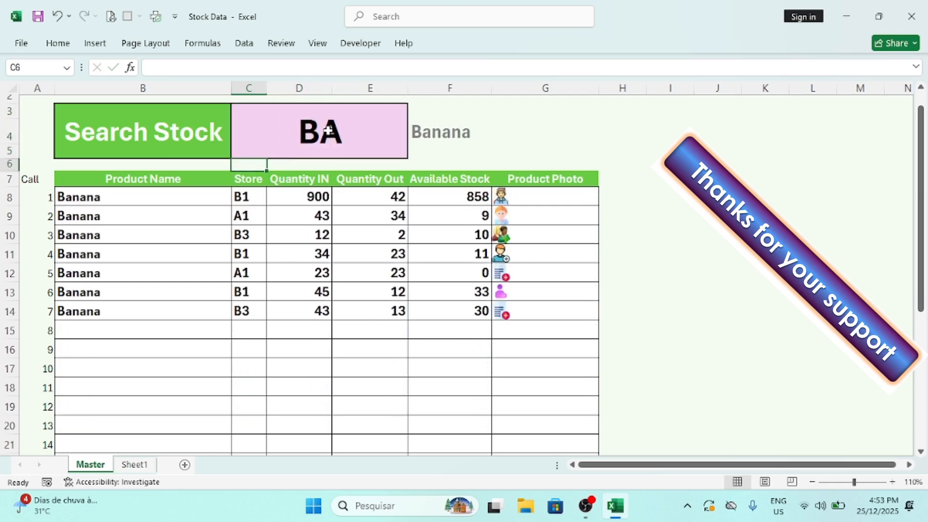
Step: Set the search text in the Search Stock box C3 to PI
click(328, 130)
text(PO)
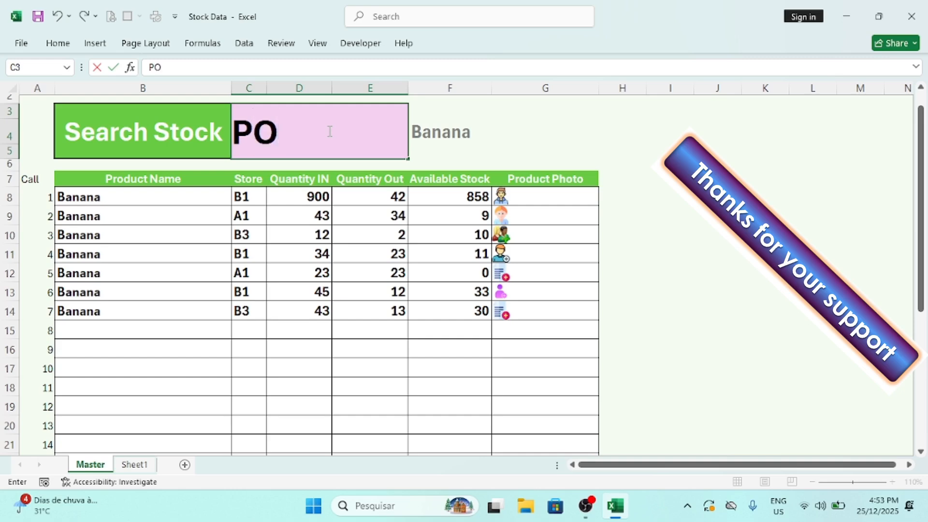
key(BackSpace)
text(I)
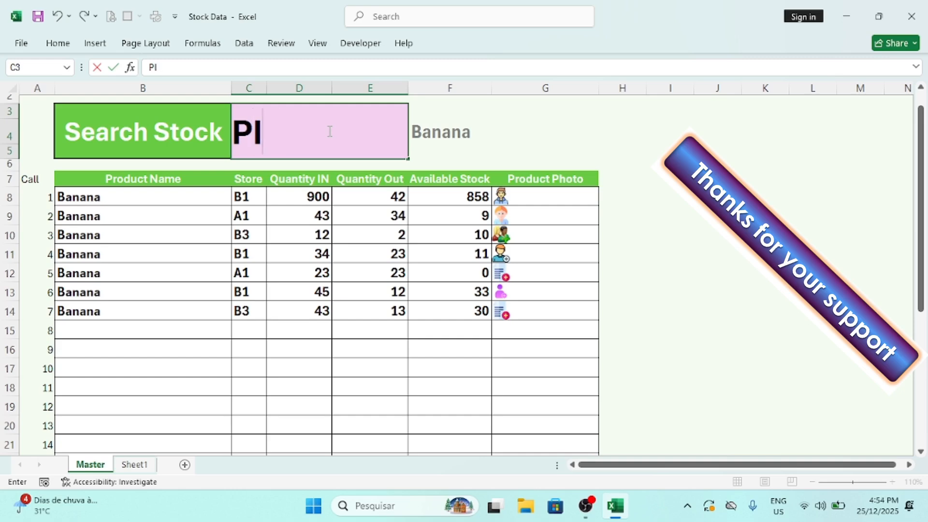
text(M)
key(BackSpace)
key(Return)
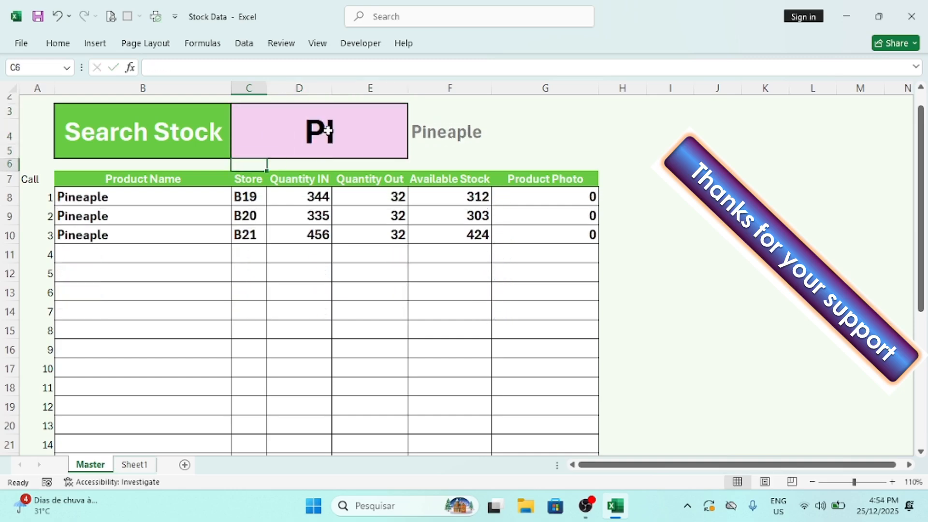
click(328, 131)
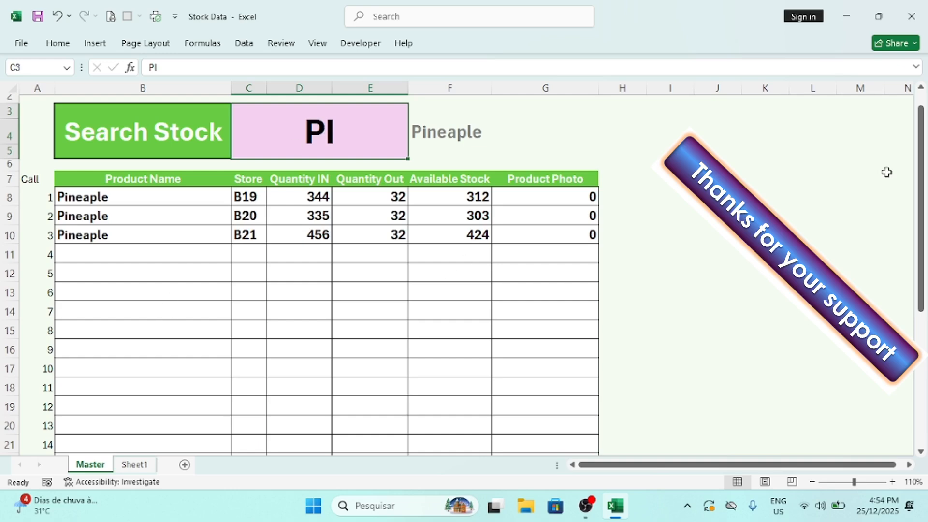
drag(921, 162, 920, 128)
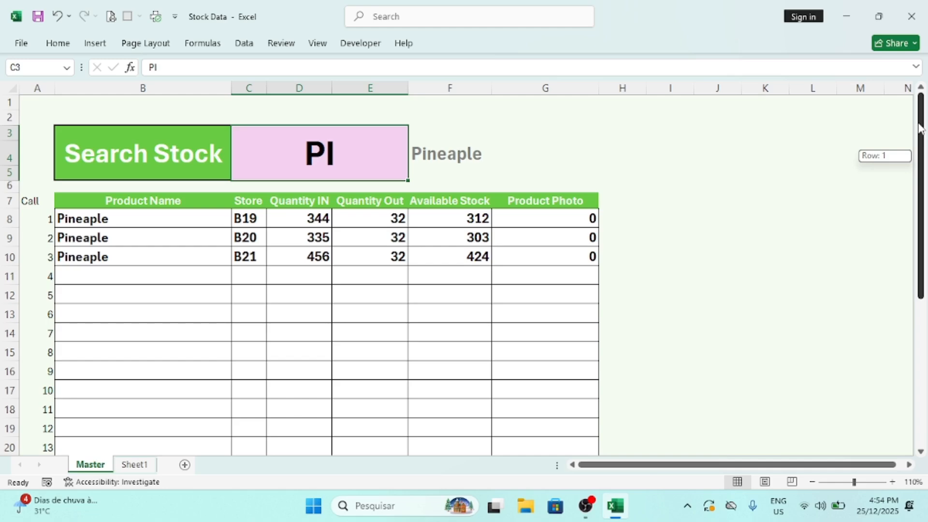
drag(920, 128, 920, 128)
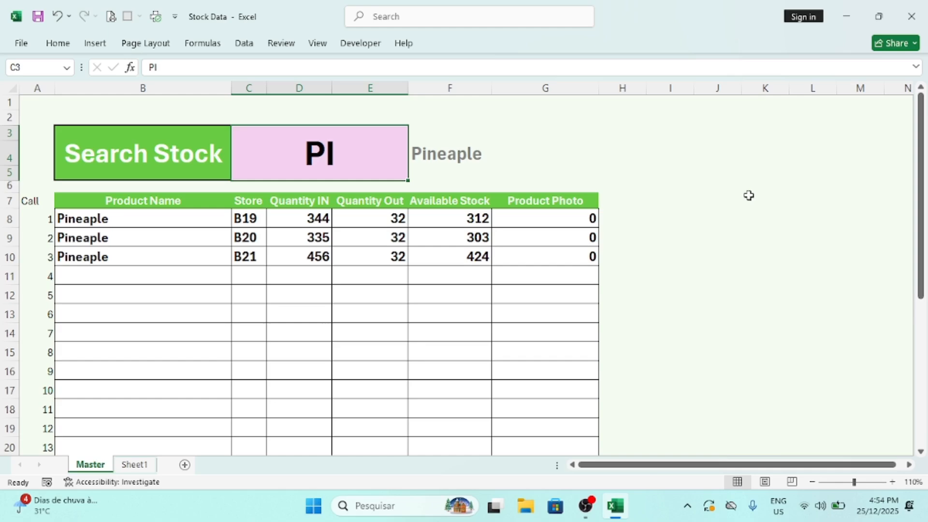
click(592, 504)
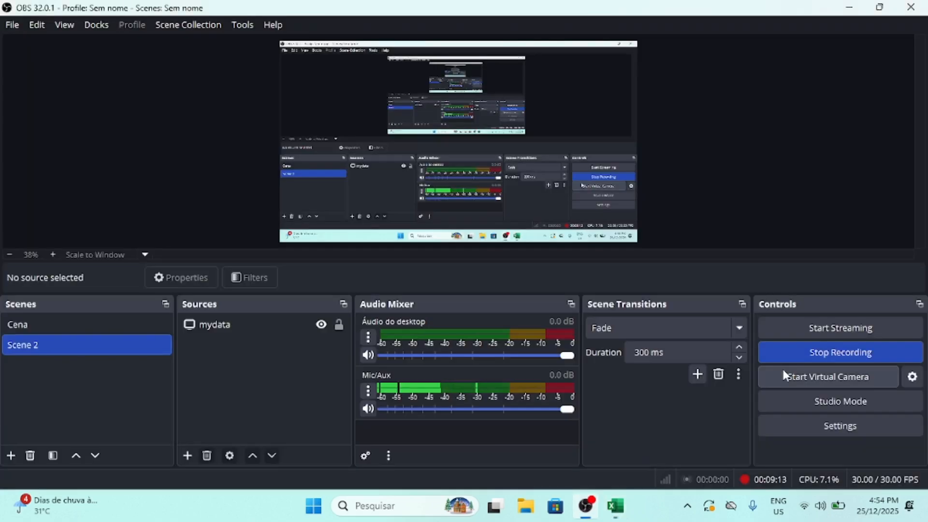